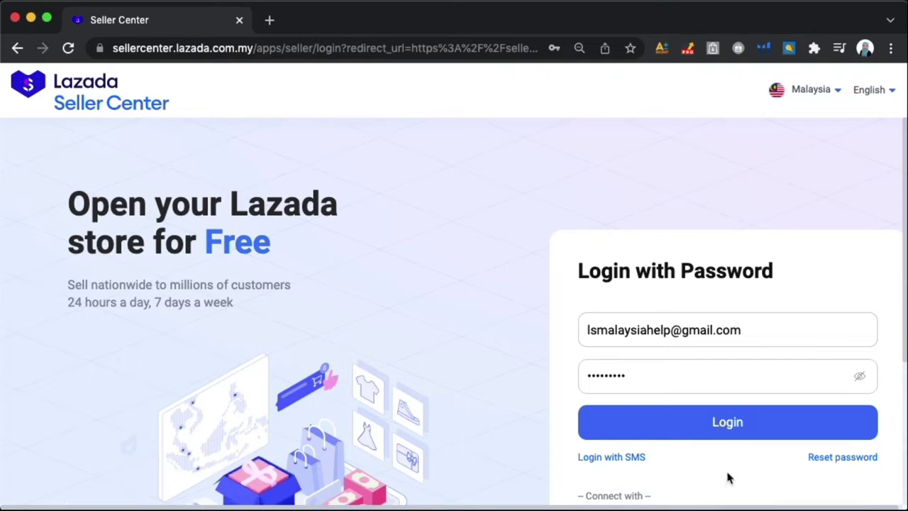
- Log in with the prefilled account credentials and switch the Seller Center language to Malaysia
click(729, 424)
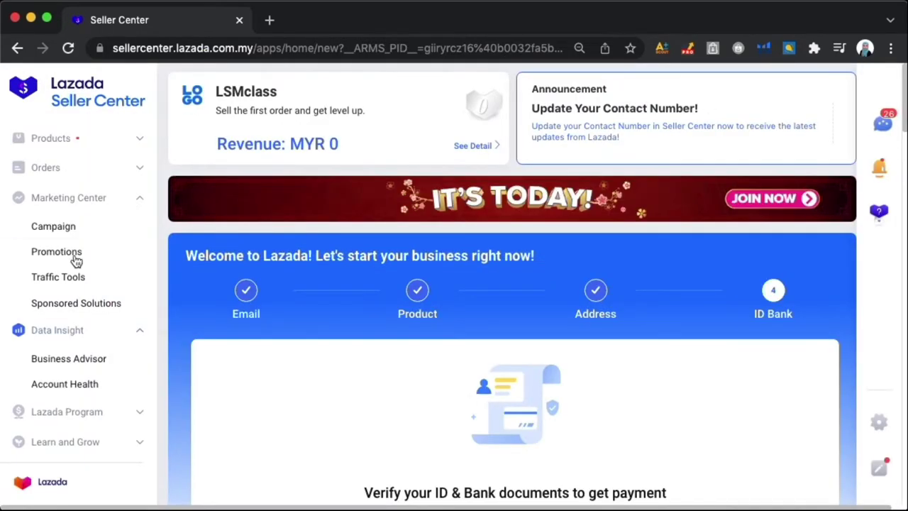
scroll(78, 408, down, 2)
scroll(78, 408, down, 5)
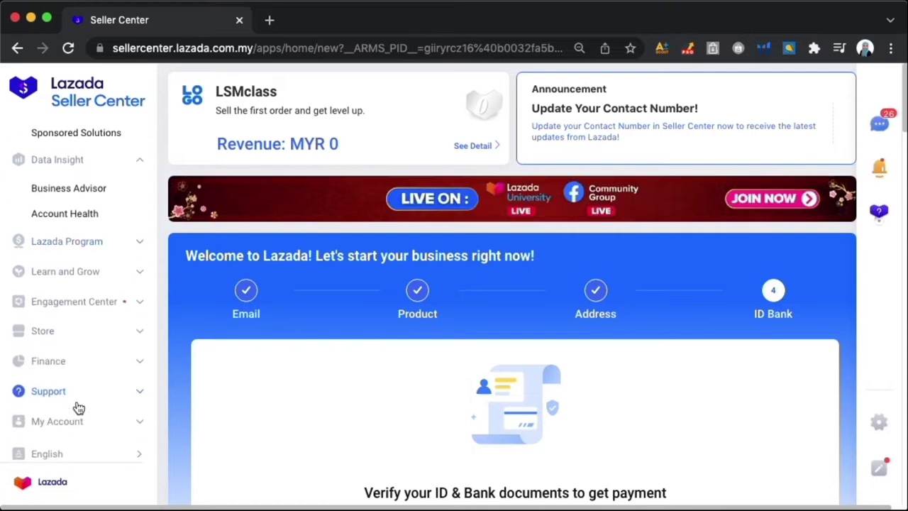
scroll(82, 221, down, 3)
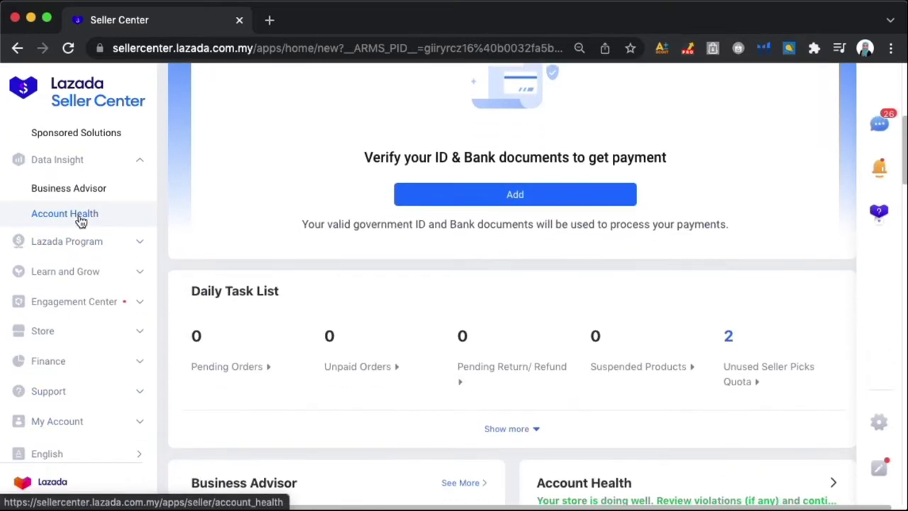
mouse_move(44, 458)
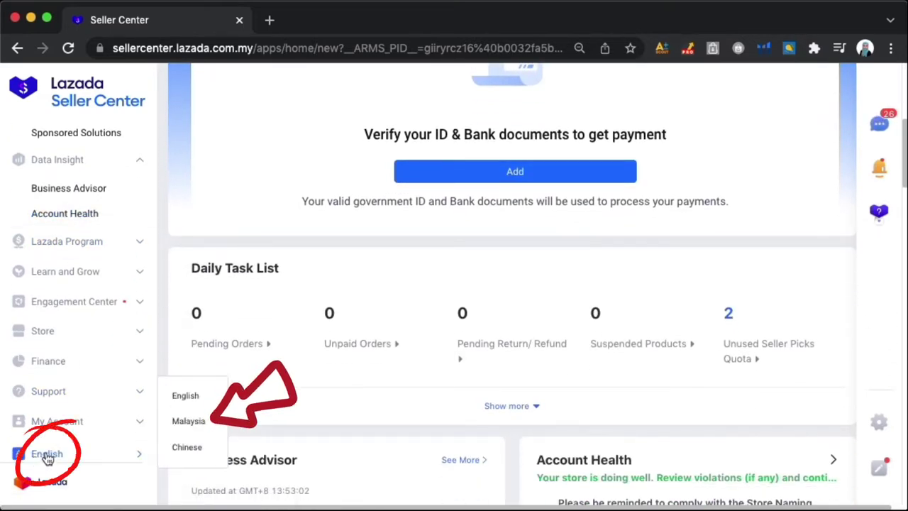
click(187, 421)
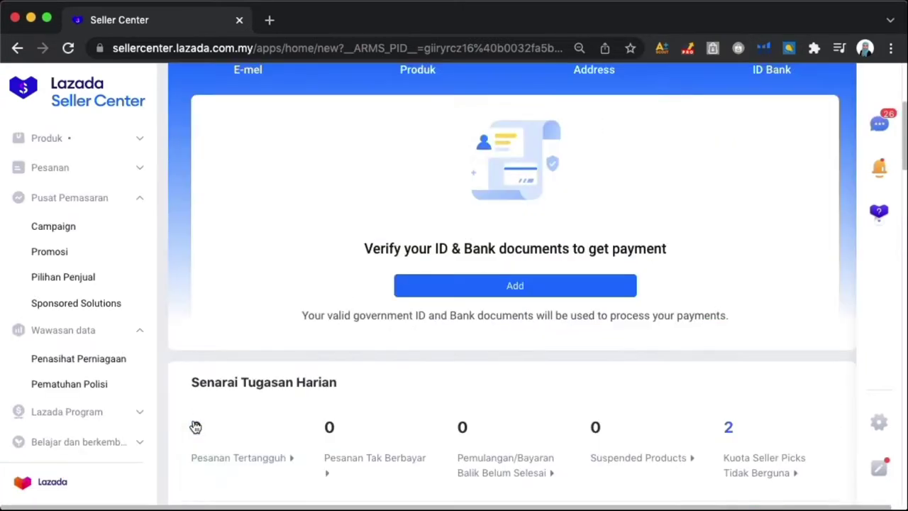
scroll(282, 205, up, 3)
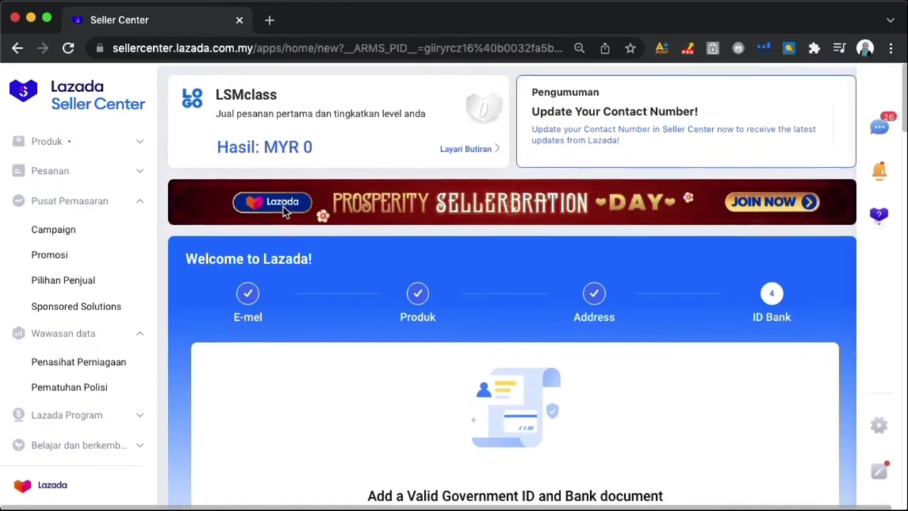
- Open the Tambah Produk page from the Alatan Popular section of the home page
click(77, 143)
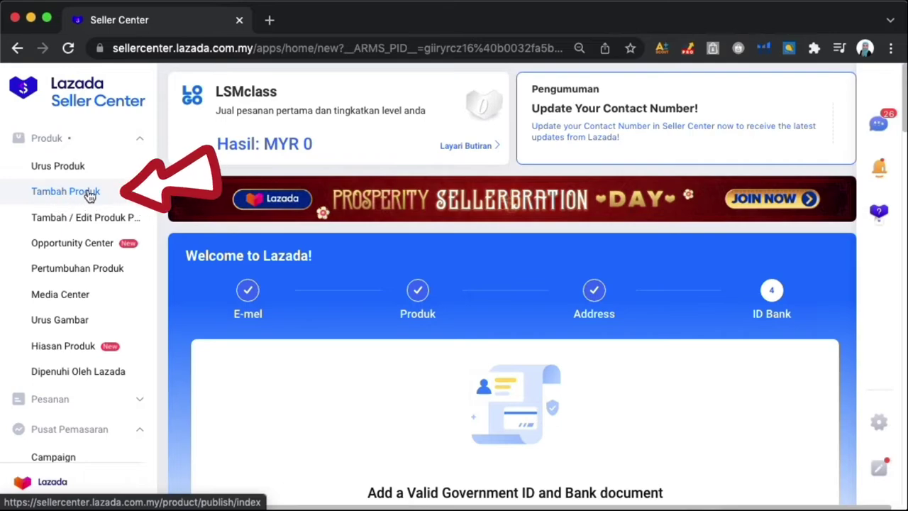
scroll(331, 162, down, 15)
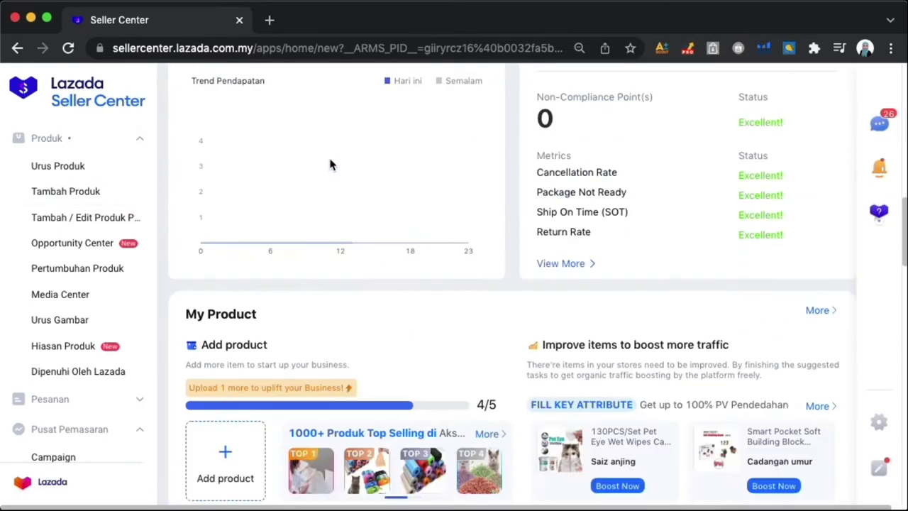
scroll(331, 166, down, 2)
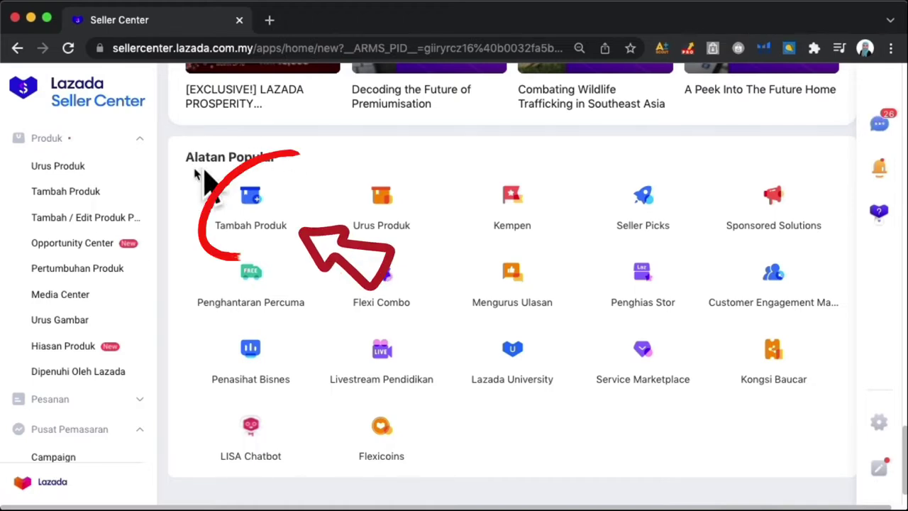
click(250, 200)
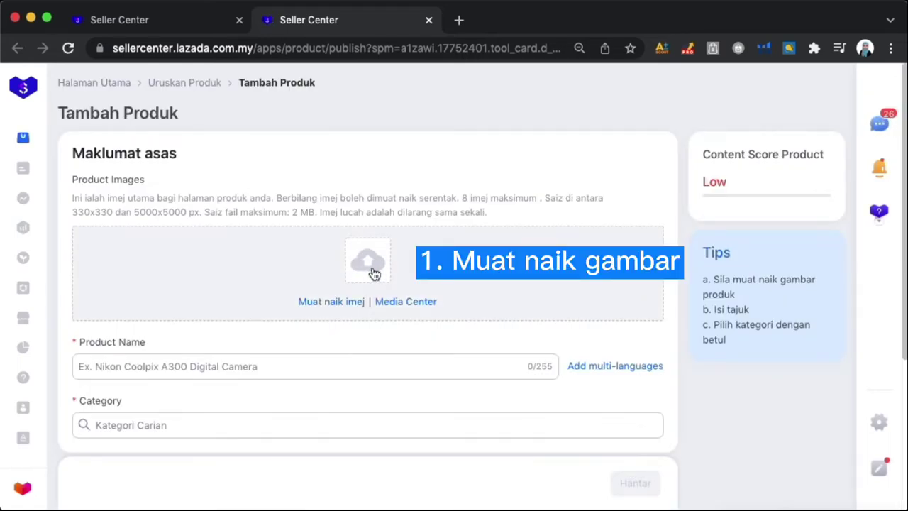
- Upload the four JD525 earphone images (A2 to A5) as product images and move the second image to third place
click(373, 270)
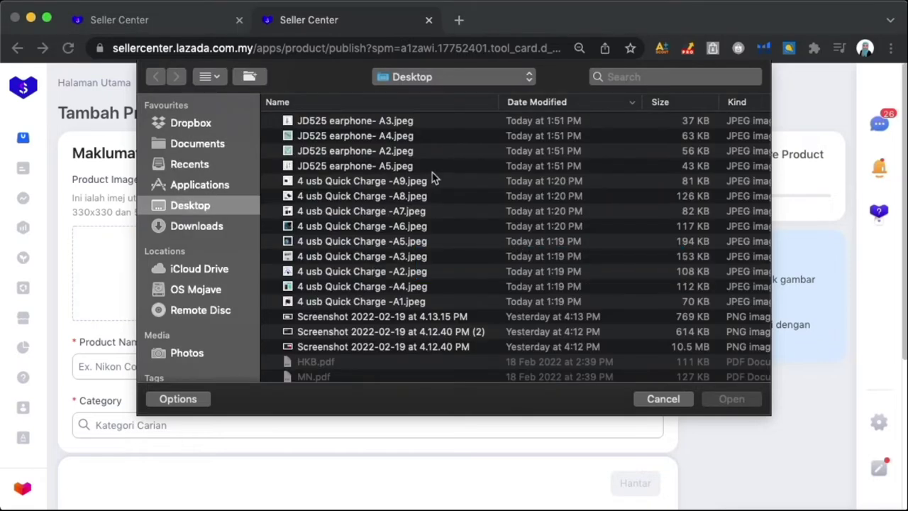
drag(435, 170, 436, 116)
click(736, 400)
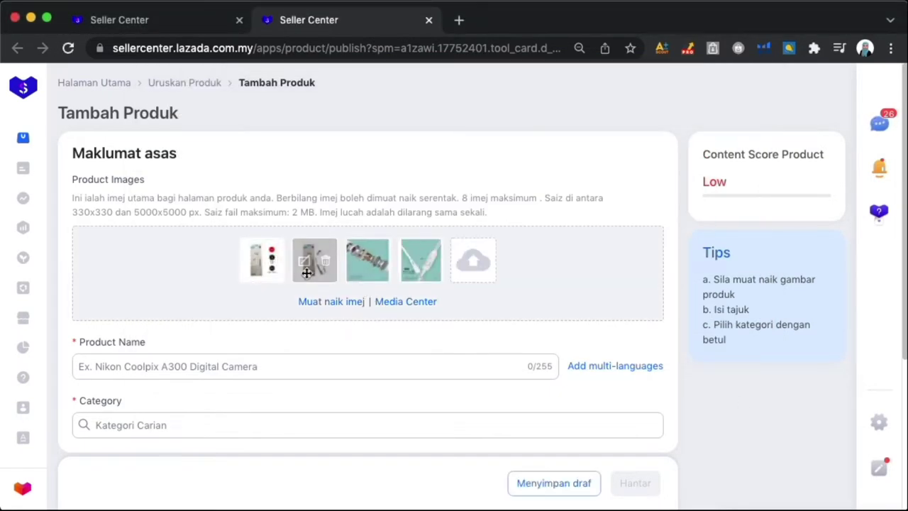
drag(308, 272, 368, 267)
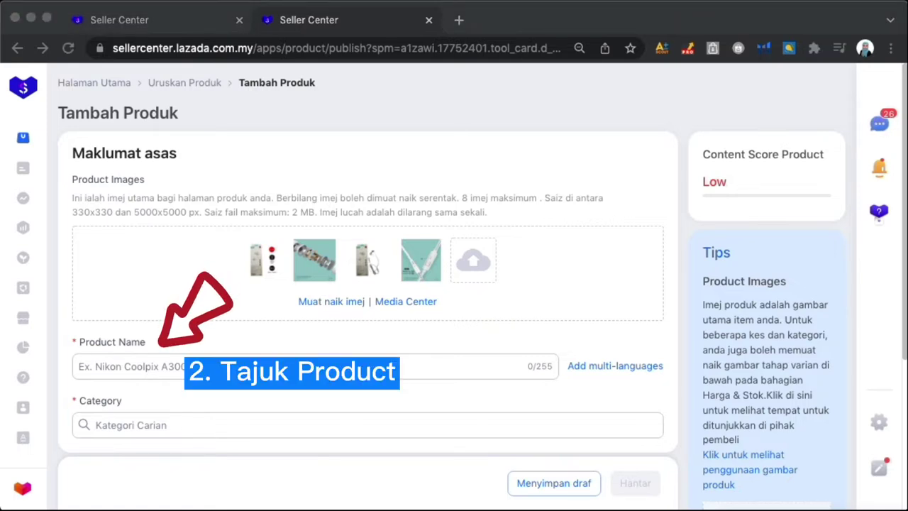
- Name the product "JD 525 Extra Bass Stereo In-ear Earphone" and choose the suggested category Audio>Headphones & Headsets>In-Ear Headphones
click(134, 368)
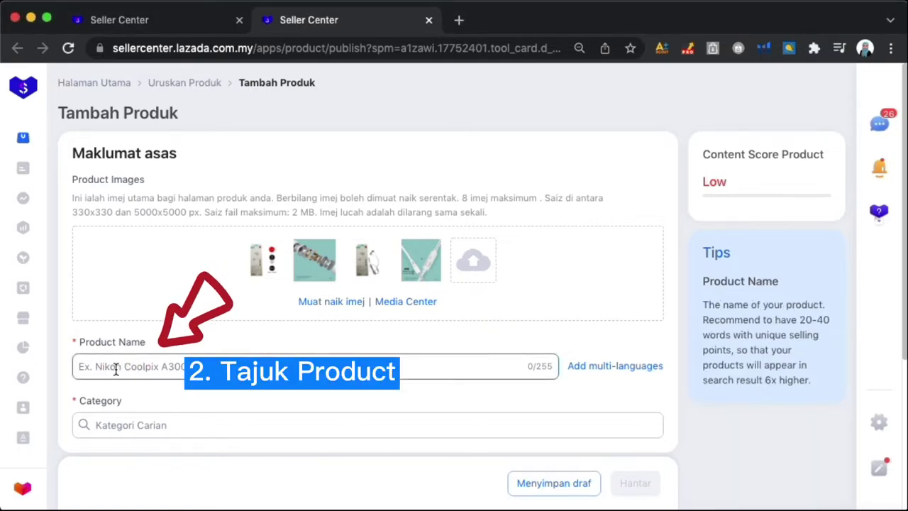
key(super+v)
scroll(115, 370, down, 3)
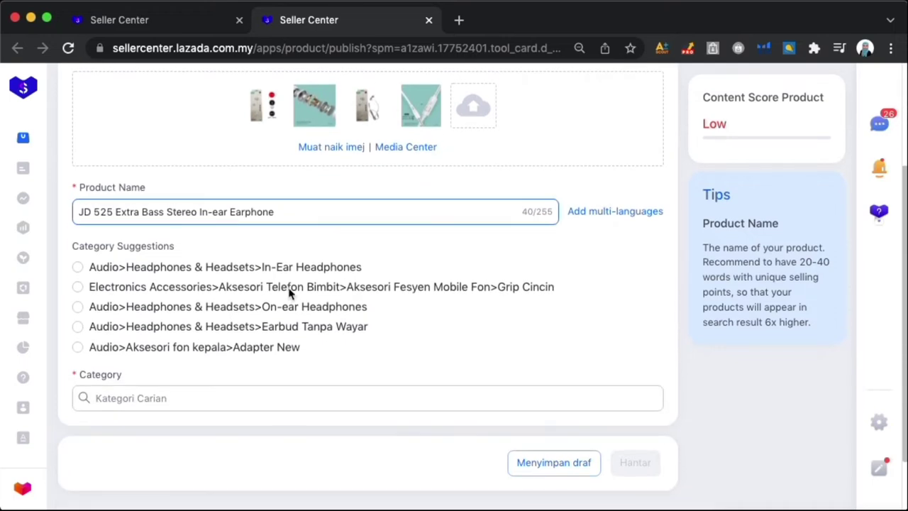
click(100, 269)
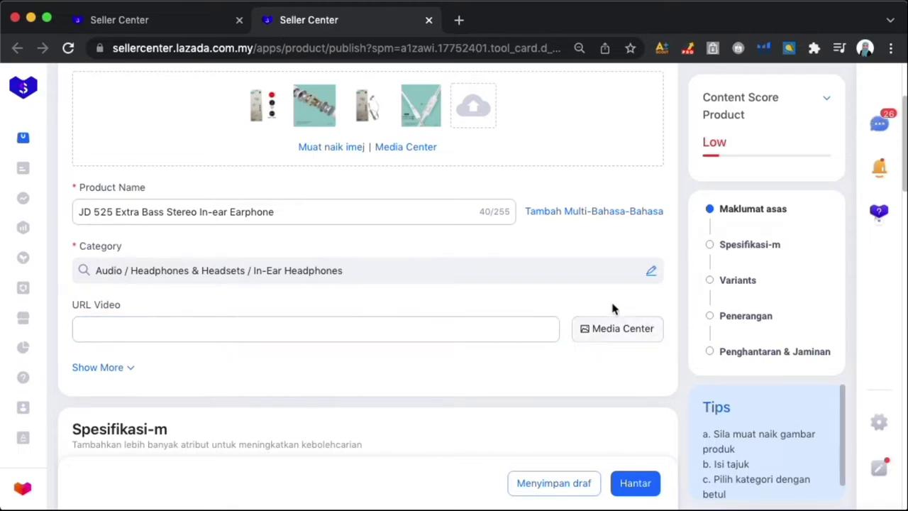
- Expand the full list of product specifications and set the brand to No Brand
scroll(572, 320, down, 4)
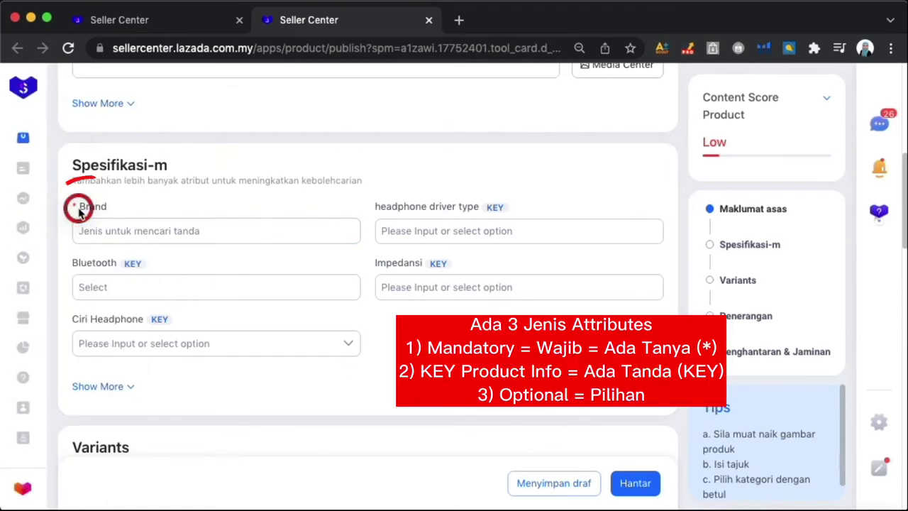
mouse_move(76, 208)
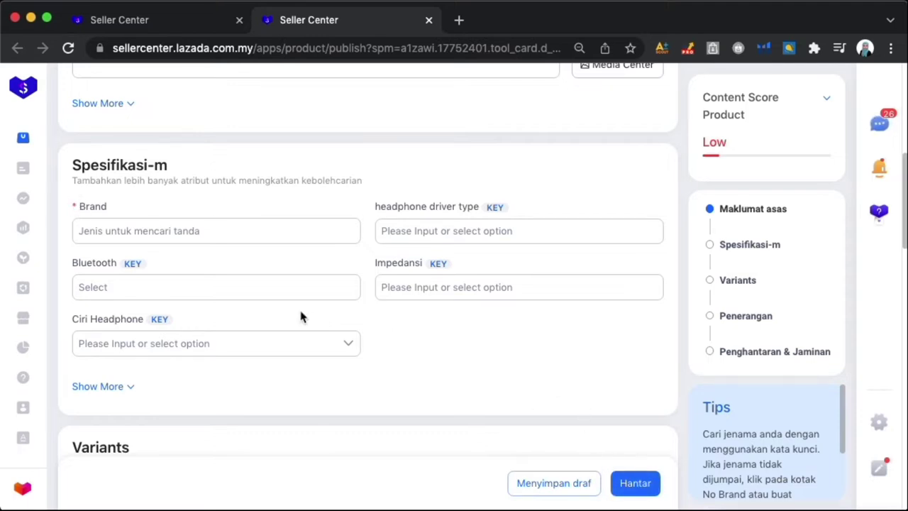
scroll(310, 186, down, 2)
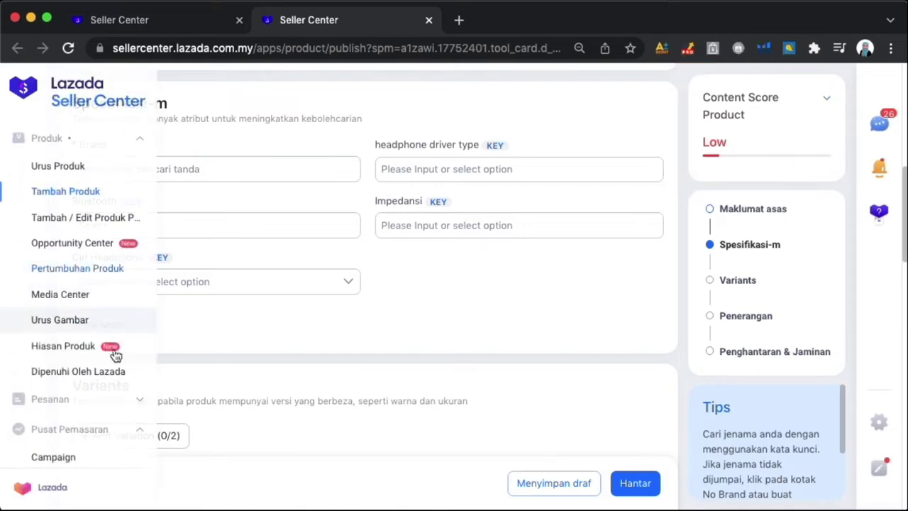
click(120, 327)
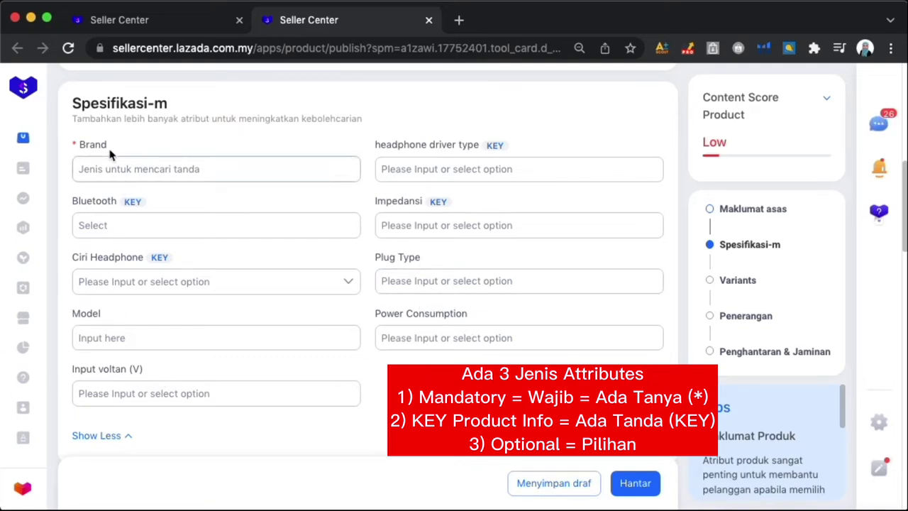
click(106, 175)
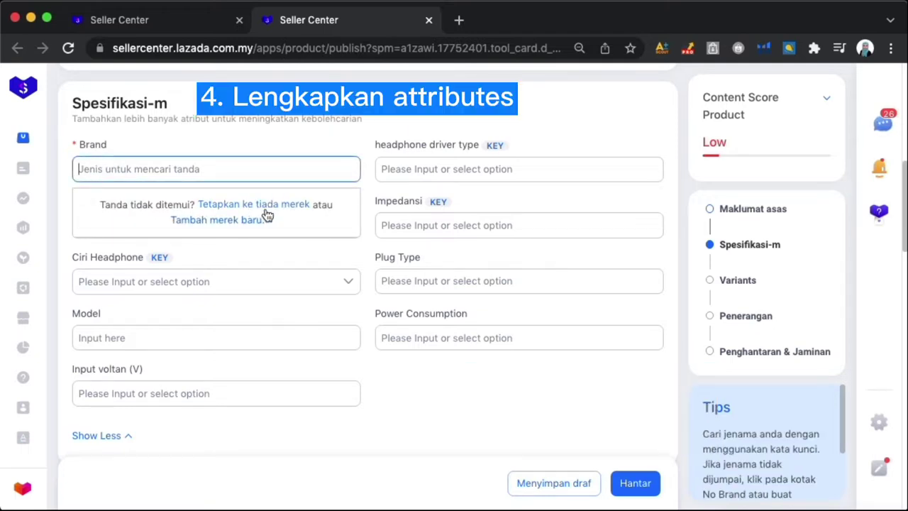
click(276, 208)
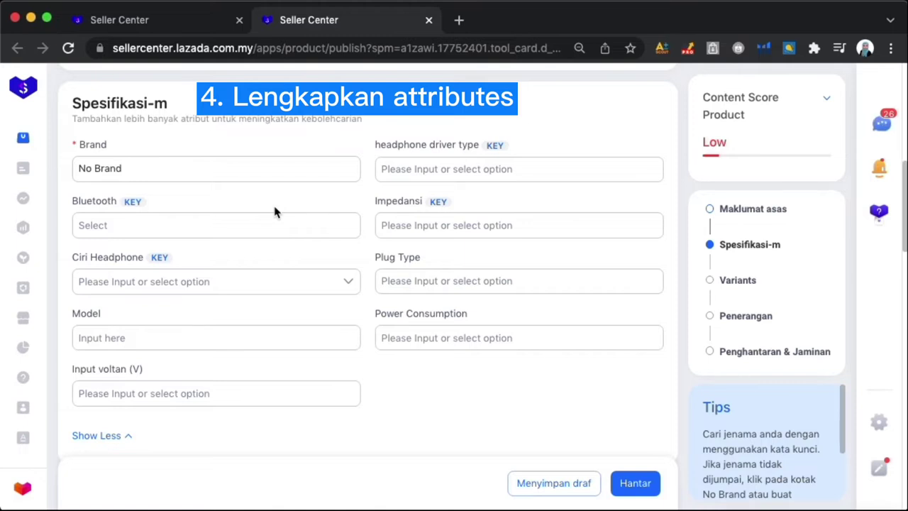
- Set the key attributes: headphone driver type Dinamik, Bluetooth Ya, Impedansi 16 ohm and Ciri Headphone Pembatalan Bunyi
click(428, 171)
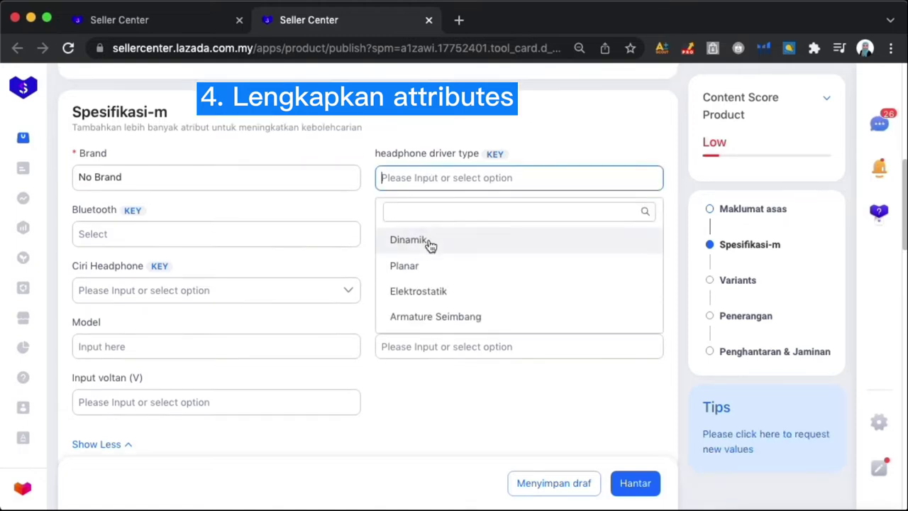
click(430, 239)
click(209, 228)
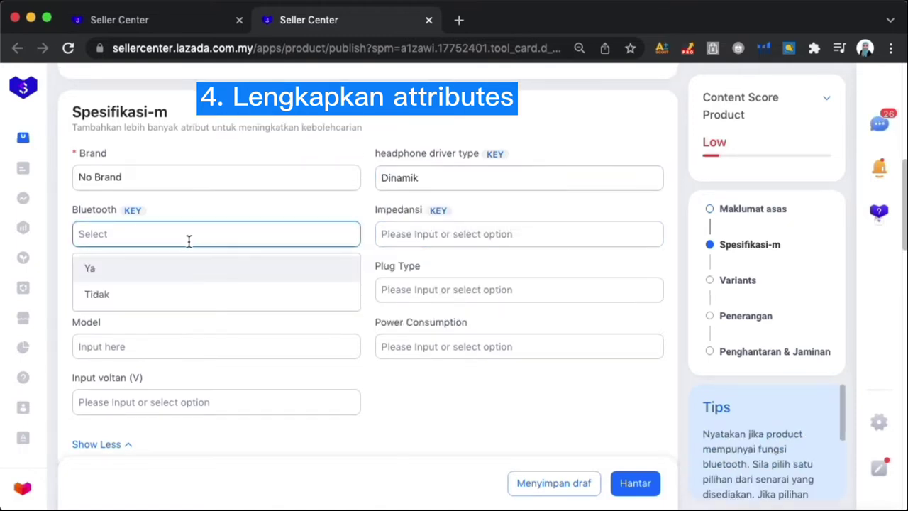
click(140, 272)
click(473, 233)
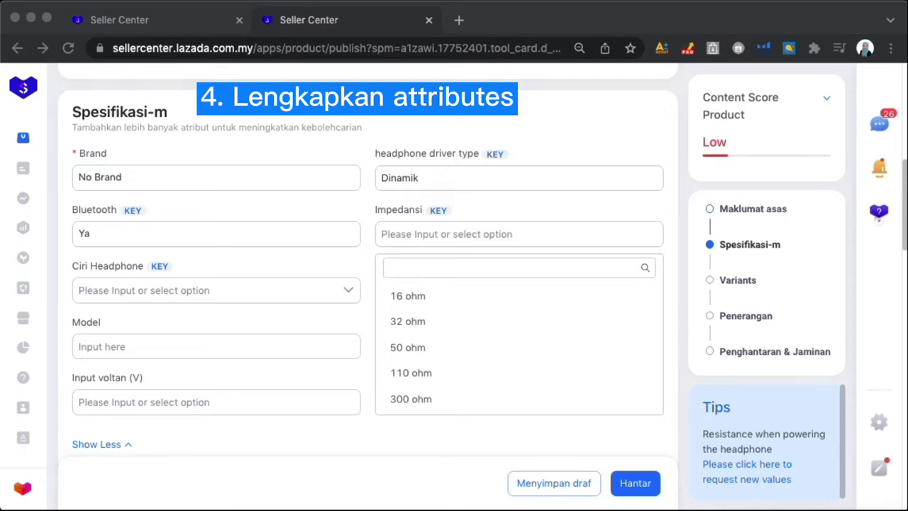
click(410, 295)
click(247, 301)
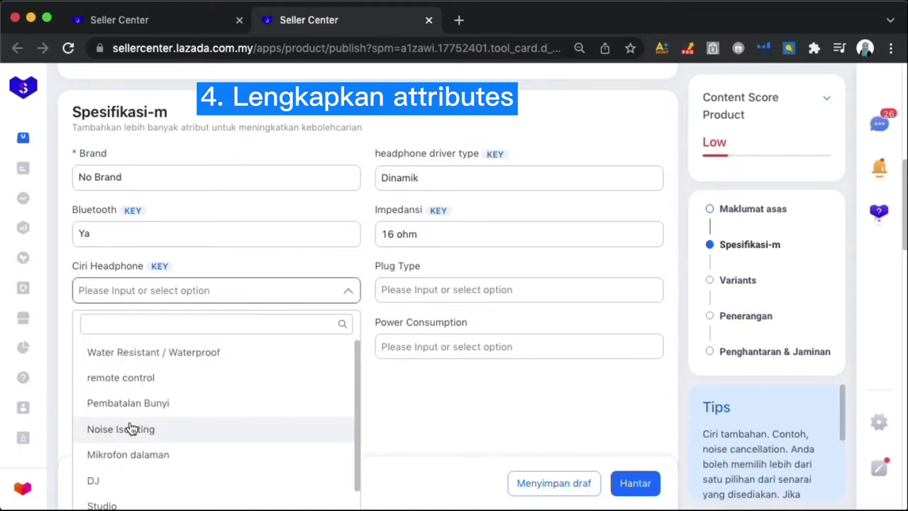
click(135, 404)
- Add a product variation named Warna with the options Putih and Pink
scroll(164, 386, down, 3)
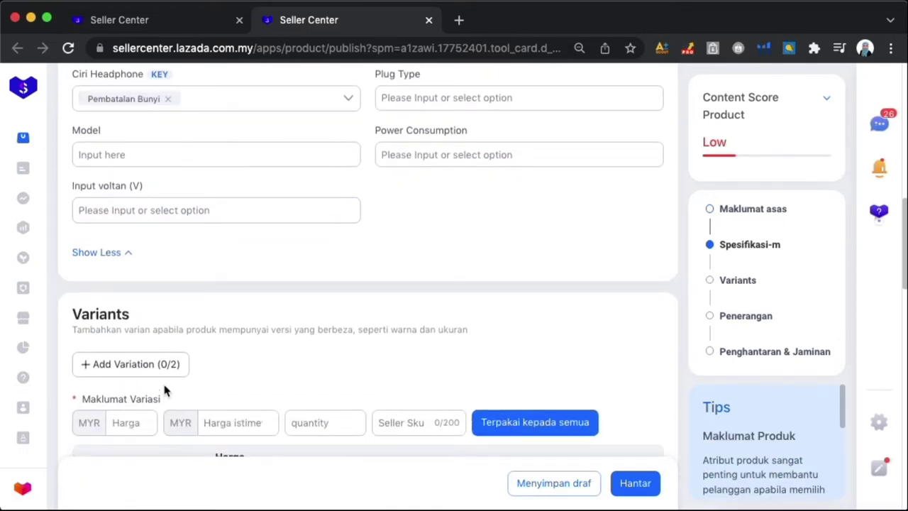
scroll(205, 320, down, 3)
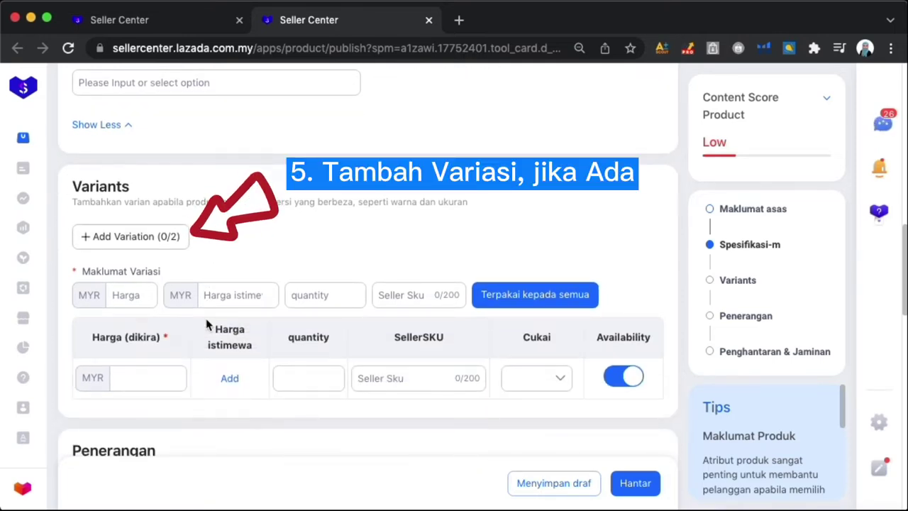
click(106, 236)
click(125, 291)
text(Warna)
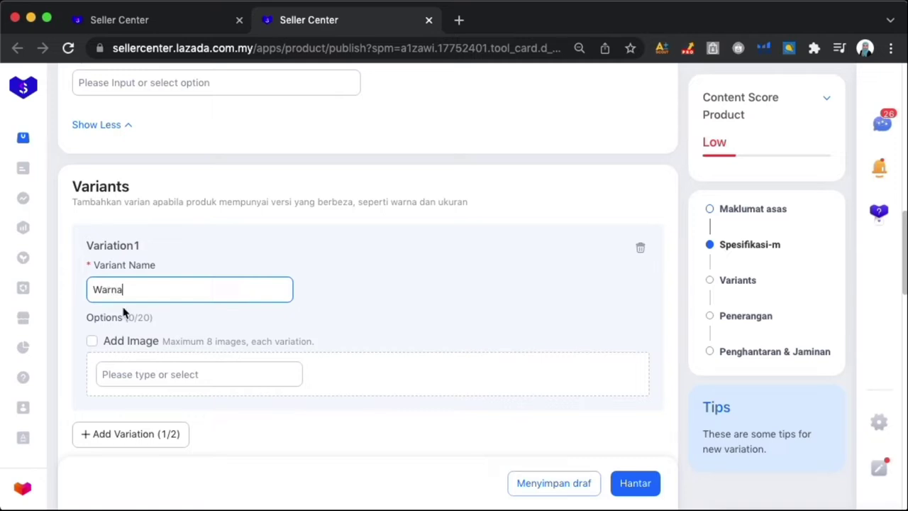
click(134, 375)
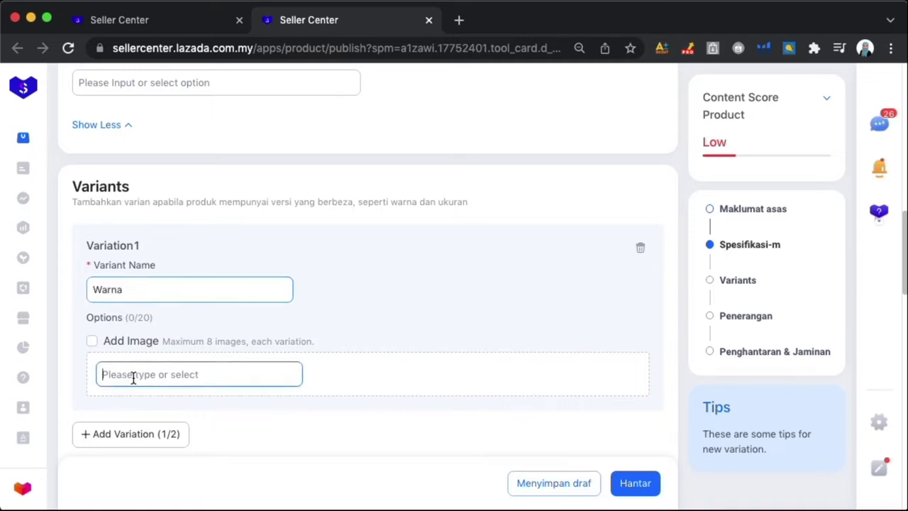
text(Putih)
click(114, 423)
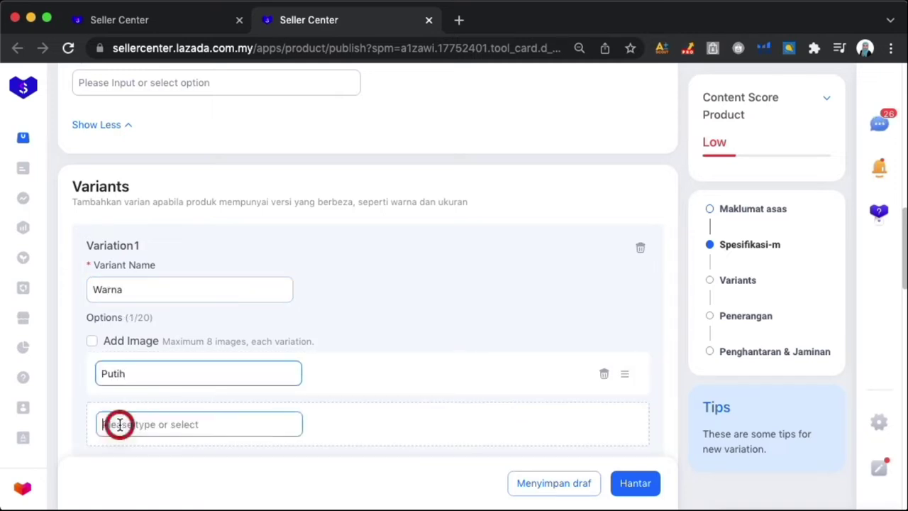
text(Pink)
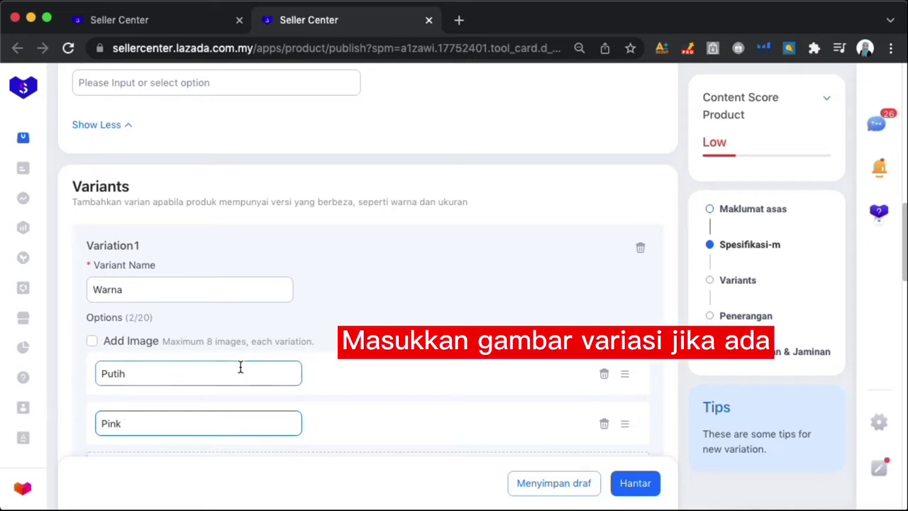
- Enable images for the Warna options and upload JD525 earphone- A3.jpeg for Putih
click(92, 342)
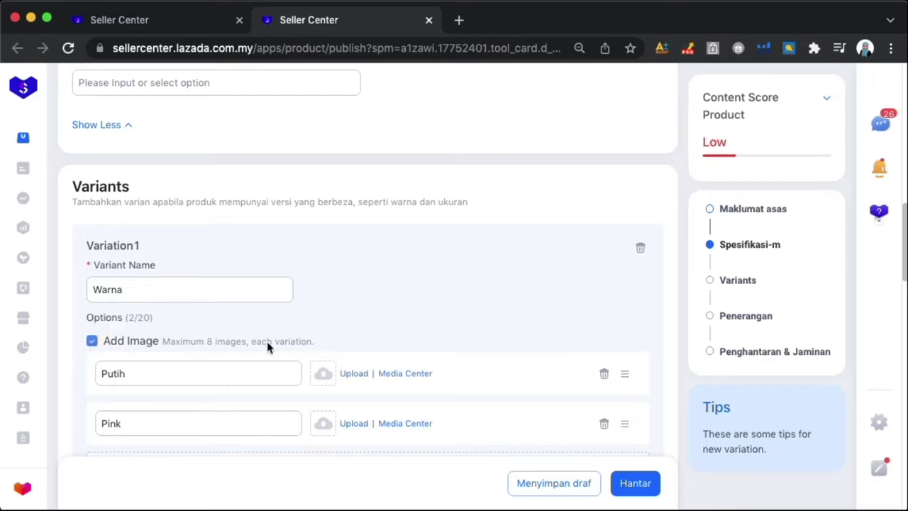
click(324, 374)
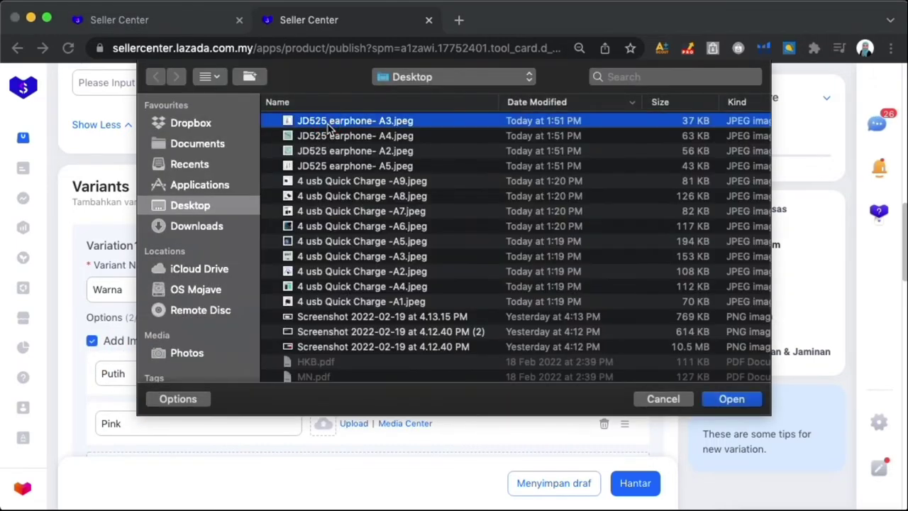
double_click(329, 131)
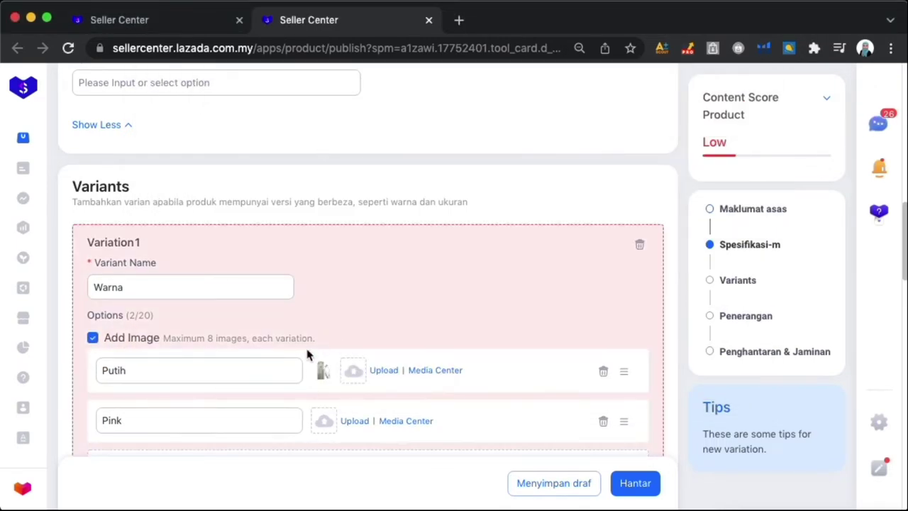
- Turn off images for the options of the Warna variation
mouse_move(329, 380)
scroll(327, 425, down, 3)
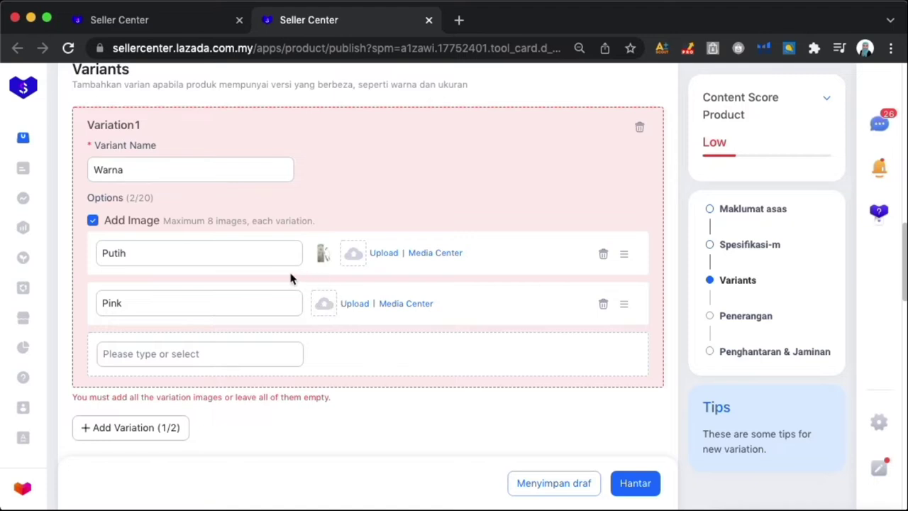
mouse_move(310, 254)
click(93, 221)
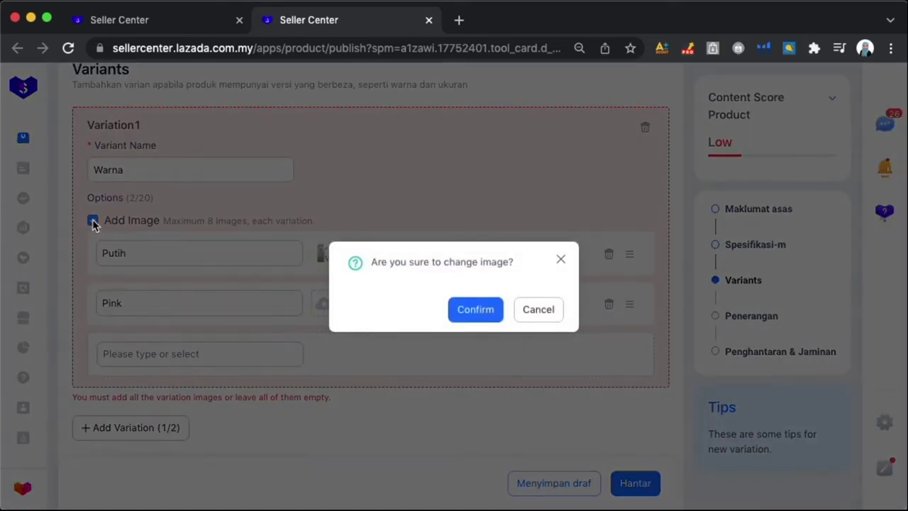
click(492, 319)
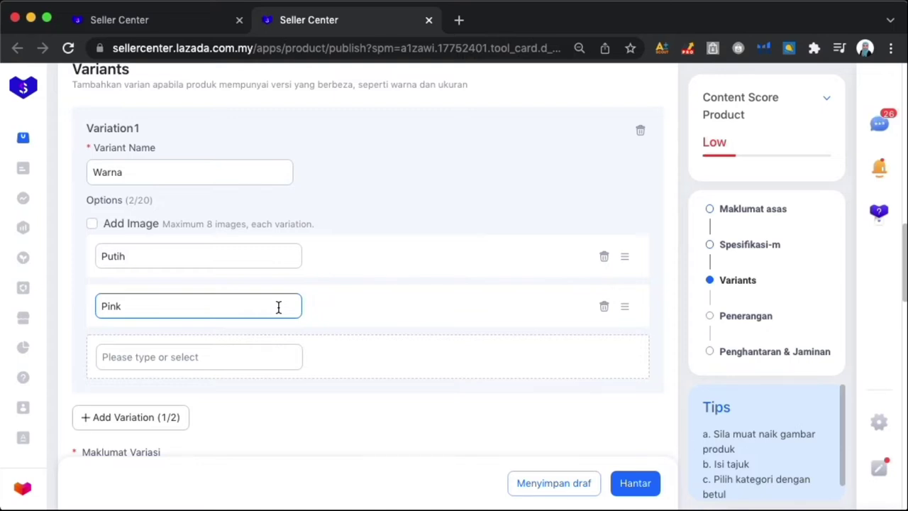
- Delete the Pink and Putih options and remove the whole Warna variation from the product
click(604, 306)
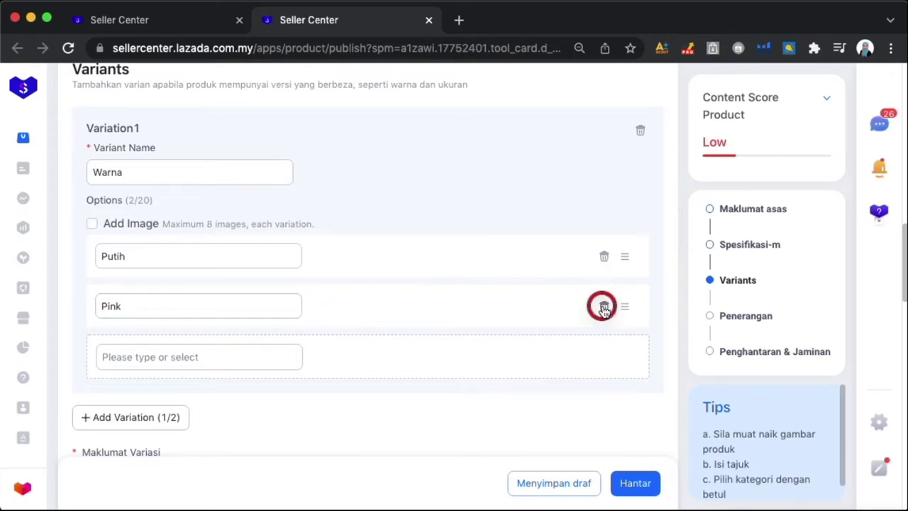
click(604, 256)
click(640, 130)
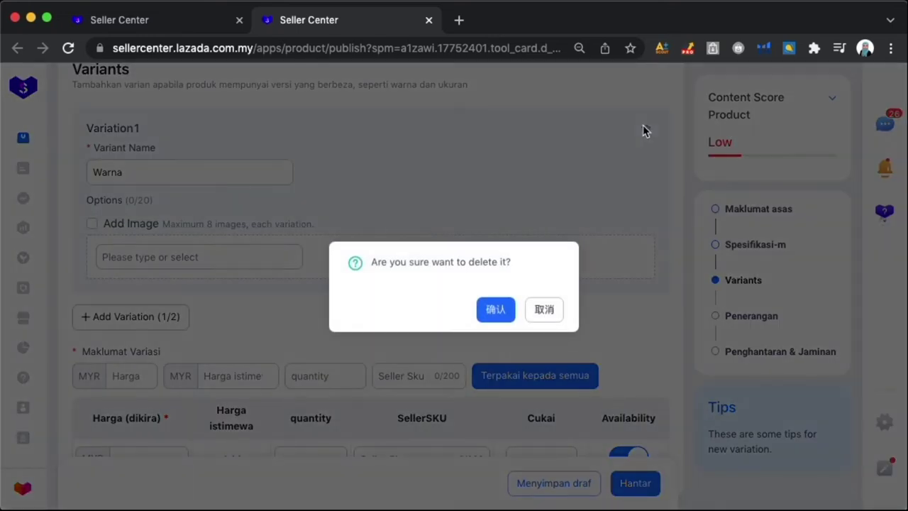
click(488, 312)
scroll(487, 314, up, 3)
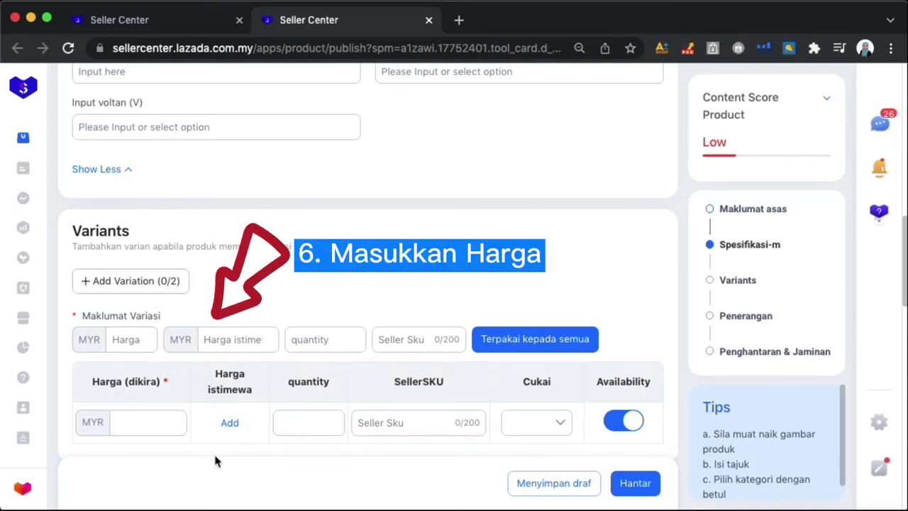
- Set the variation information's special price (Harga istimewa) to MYR 9 and the regular price (Harga) to MYR 11
click(240, 338)
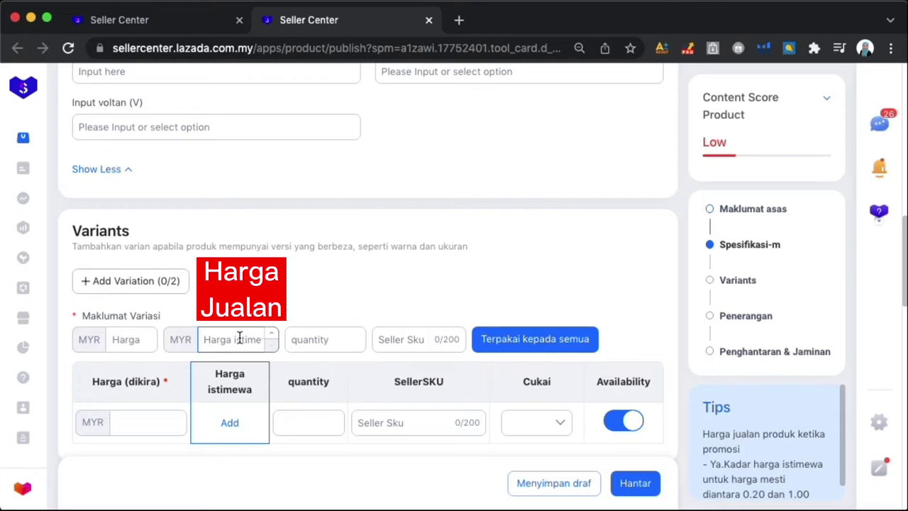
text(9)
click(123, 340)
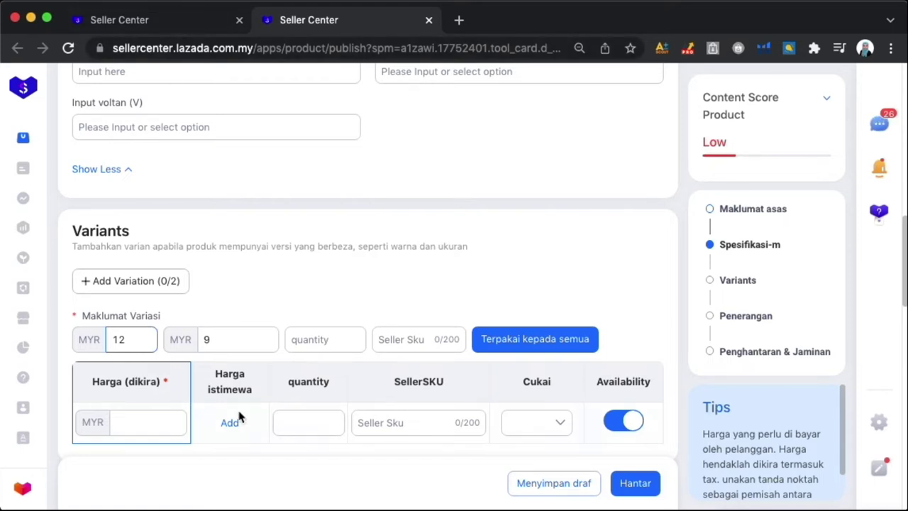
click(178, 341)
click(149, 343)
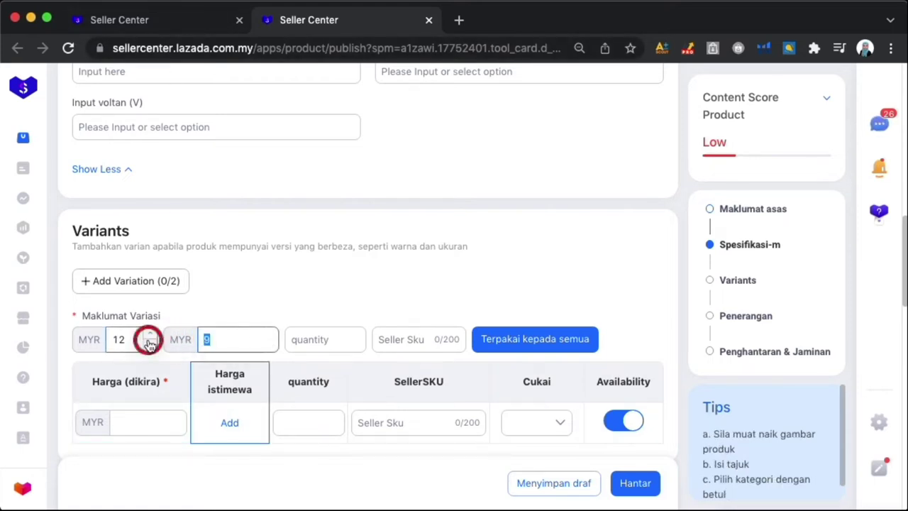
- Set the quantity to 10 and the Seller SKU to A0012, and apply the price, stock and SKU values to all
click(300, 339)
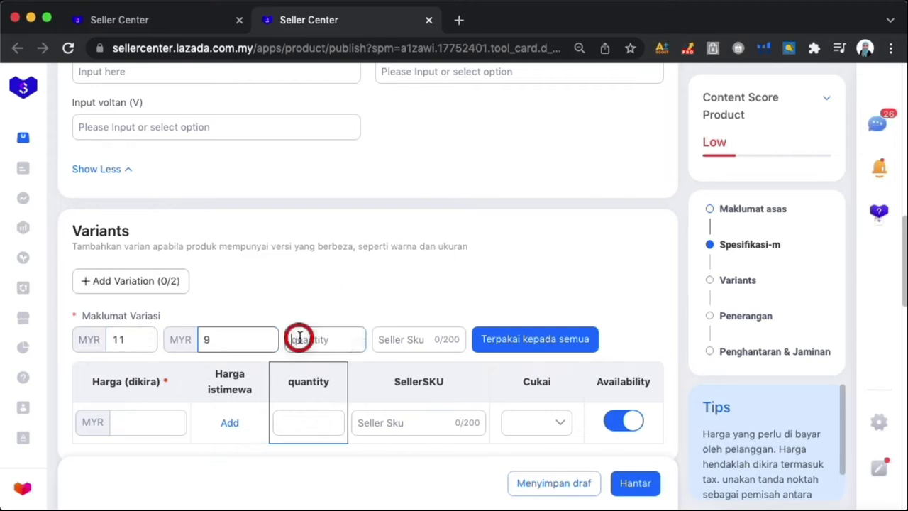
text(10)
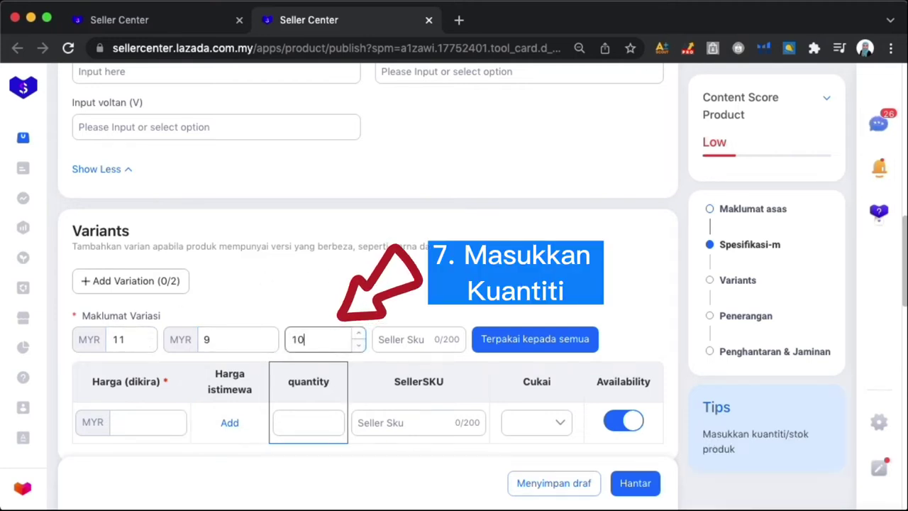
click(401, 351)
text(A0012)
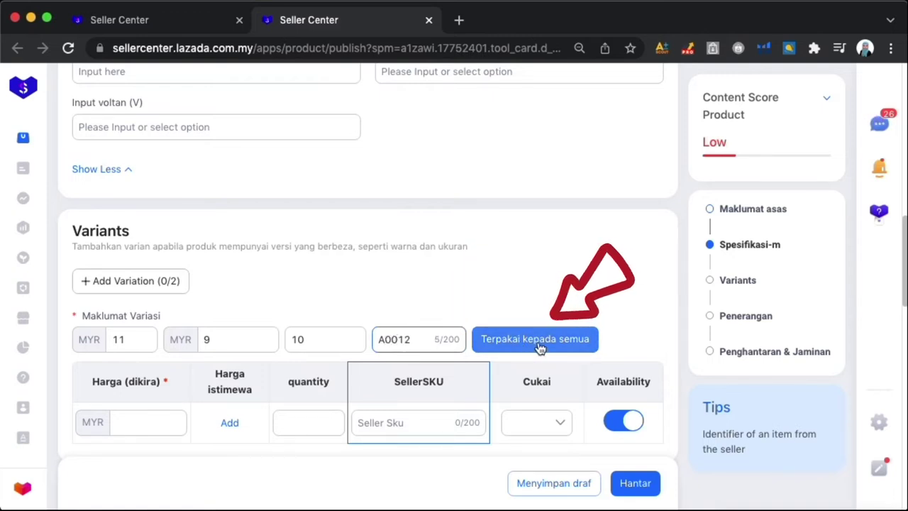
click(539, 347)
- Set the product's tax (Cukai) to default
scroll(539, 347, down, 2)
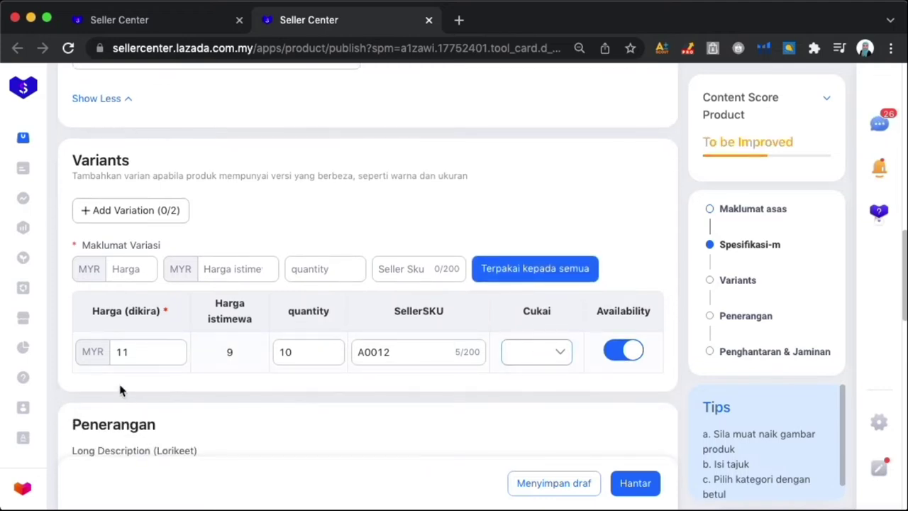
click(559, 361)
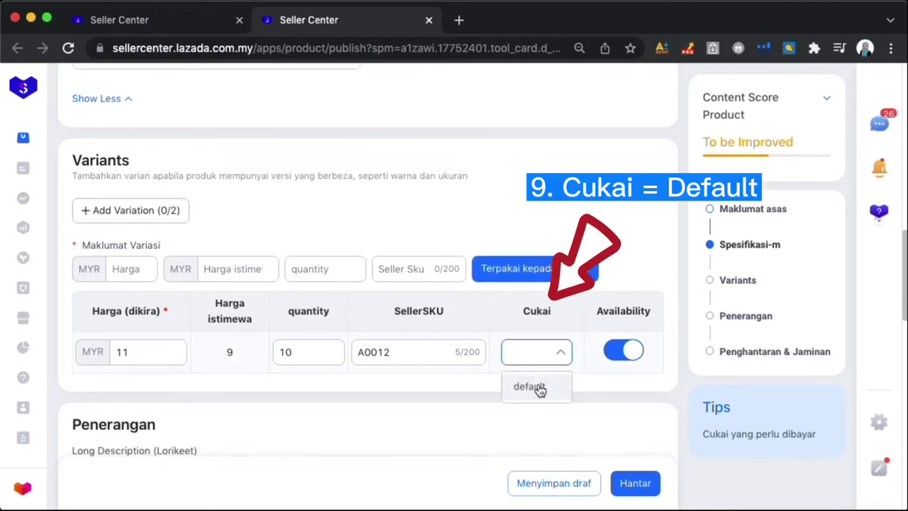
click(542, 385)
click(558, 358)
click(552, 365)
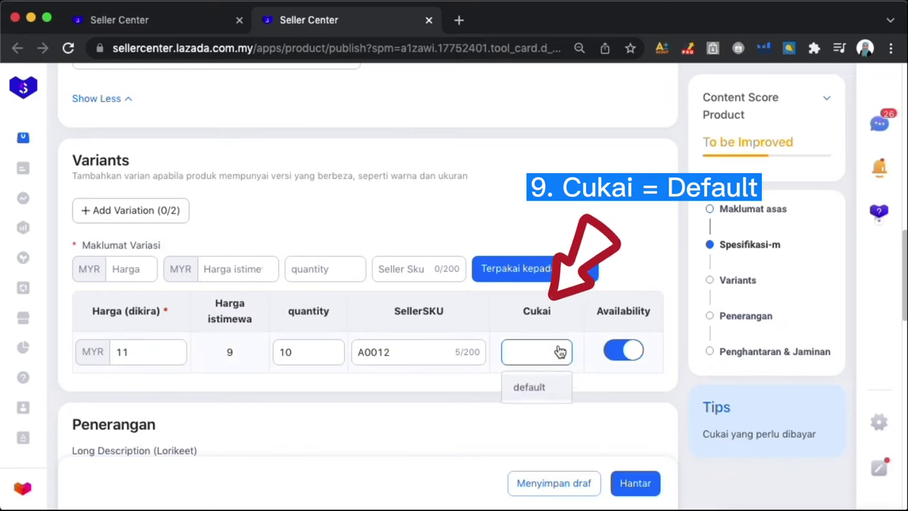
click(534, 385)
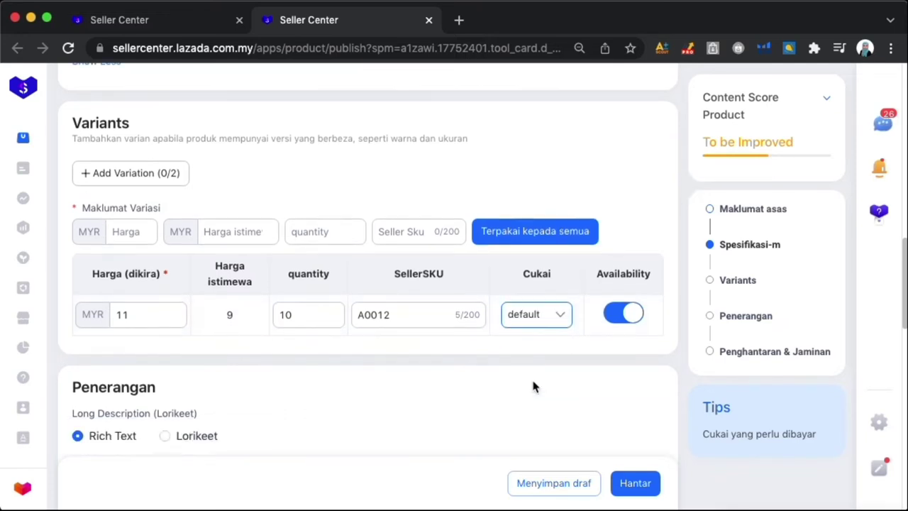
- Write the long description with the specifications and Stereo Earphones item details, insert a blank line before Item Name, and apply it
scroll(535, 385, down, 5)
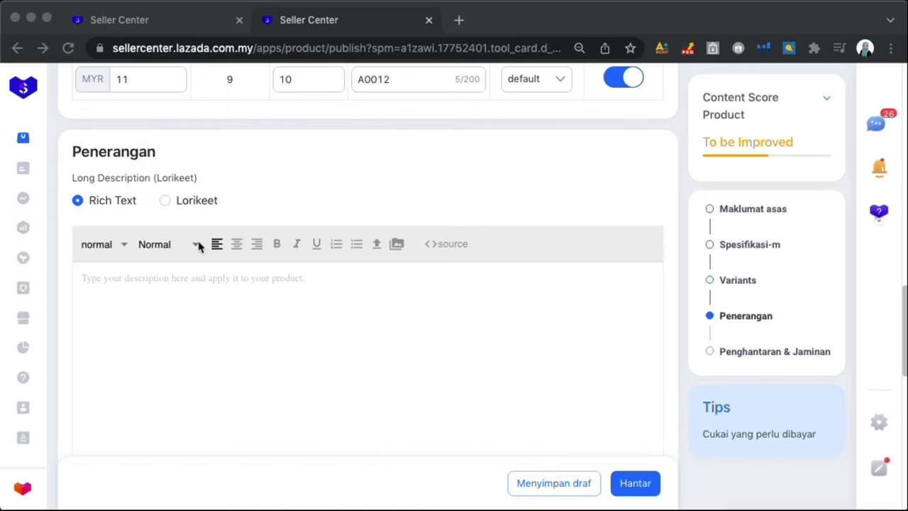
click(204, 314)
click(122, 275)
text(Specifications: Portable and light weight, easy to carry while walking or traveling. Ergonomic design and inclined in-ear design, comfortable to wear. It is a great gift for your family, friends or loved one. Item Name: Stereo Earphones Material: ABS Plug Type: 3.5mm Features: Universal, Portable, Stereo Sound, In-ear, Mega Bass, with Microphone Cable Length: 120cm/47.24" (Approx.))
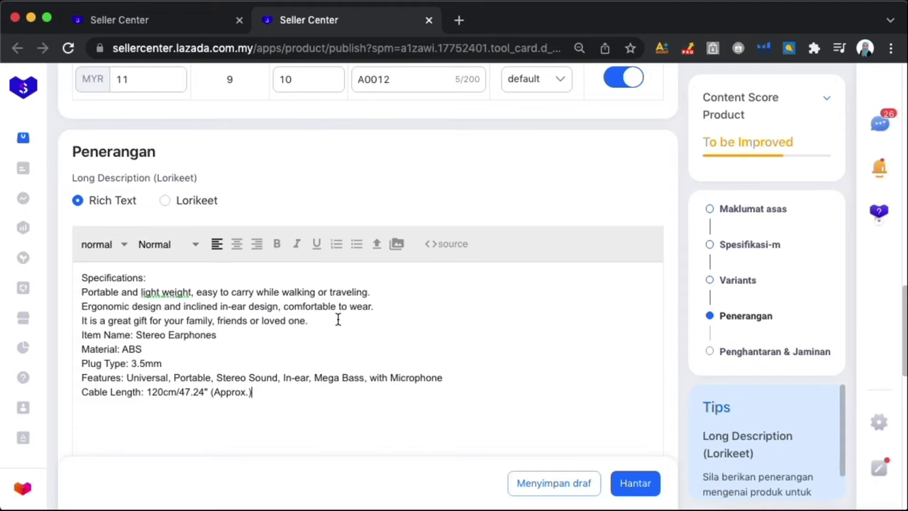
key(Return)
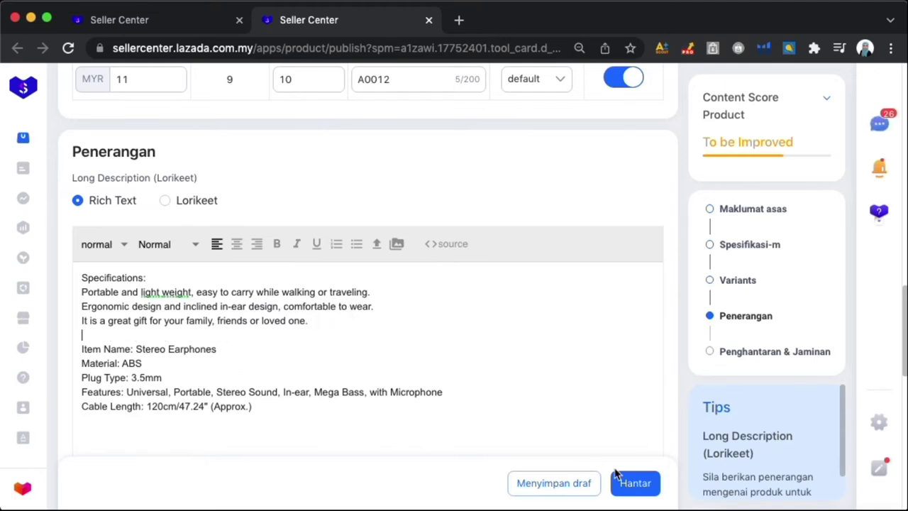
scroll(594, 367, down, 4)
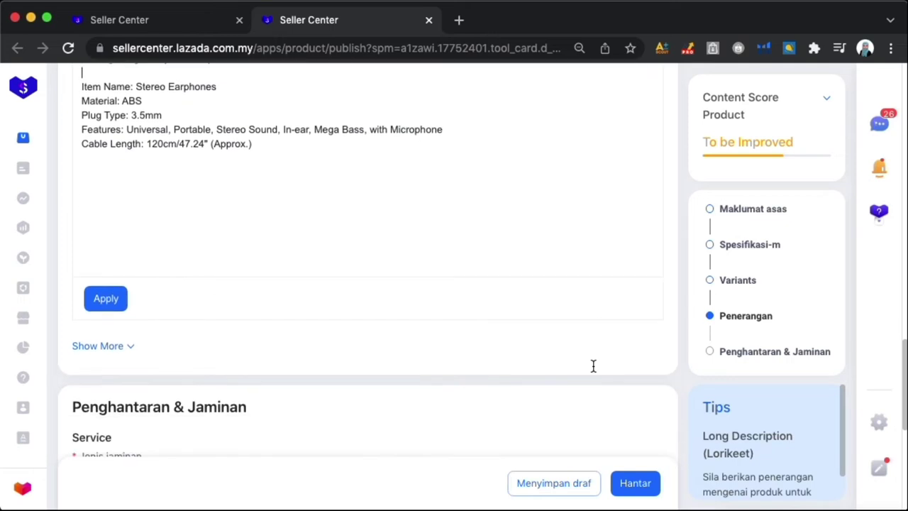
click(106, 290)
- Set the warranty type to Tiada Waranti and the package weight to 0.2 kg
scroll(177, 181, down, 4)
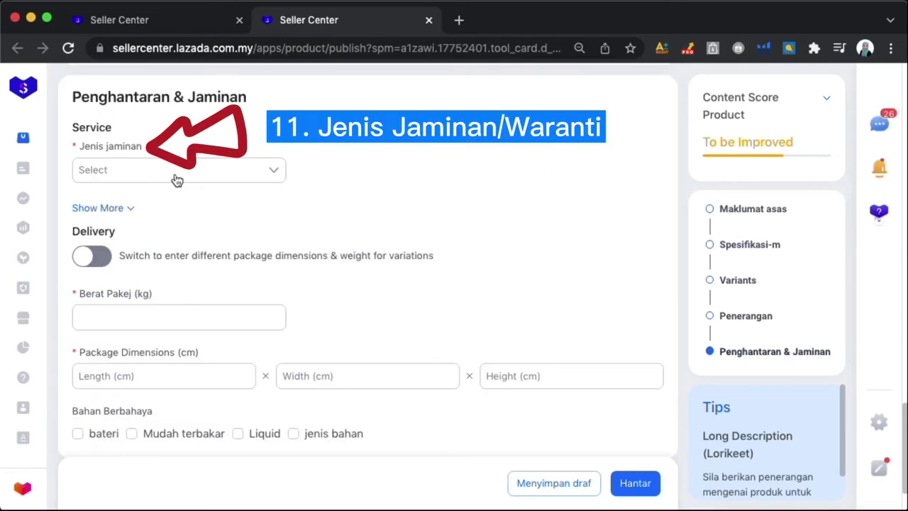
click(176, 180)
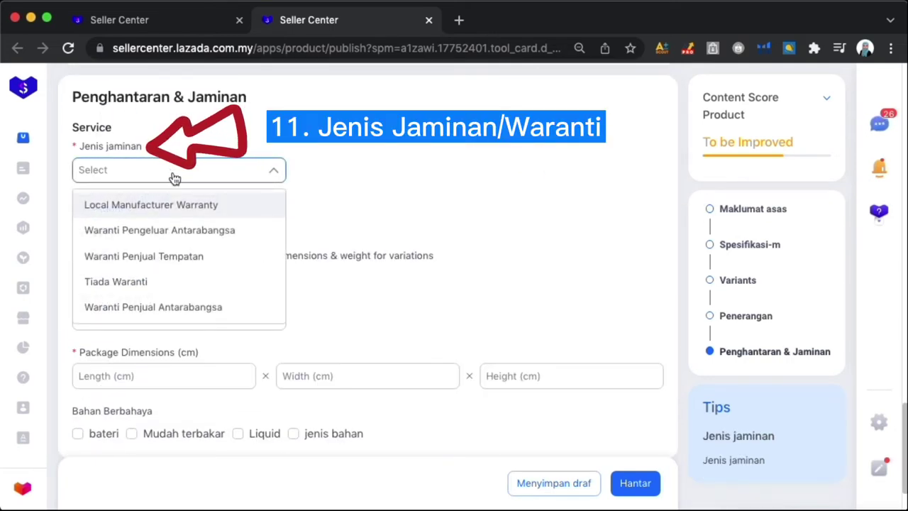
click(117, 283)
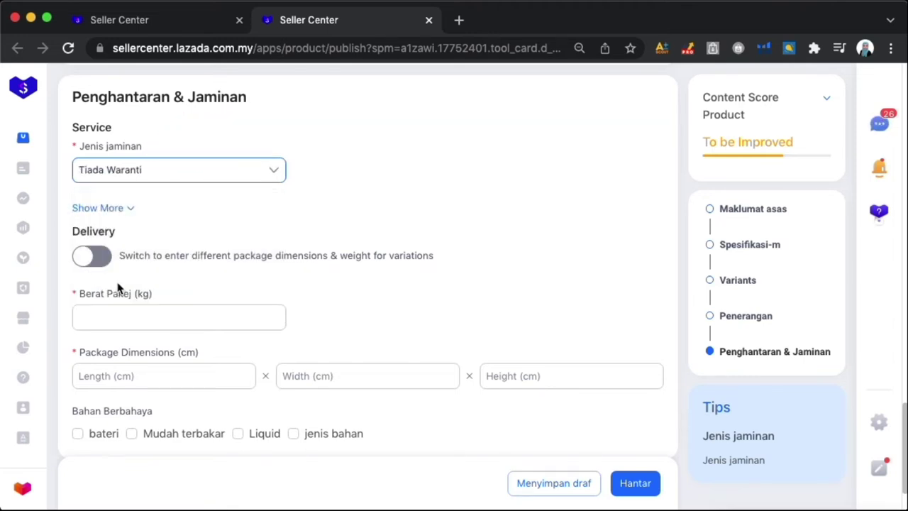
click(106, 319)
text(0.2)
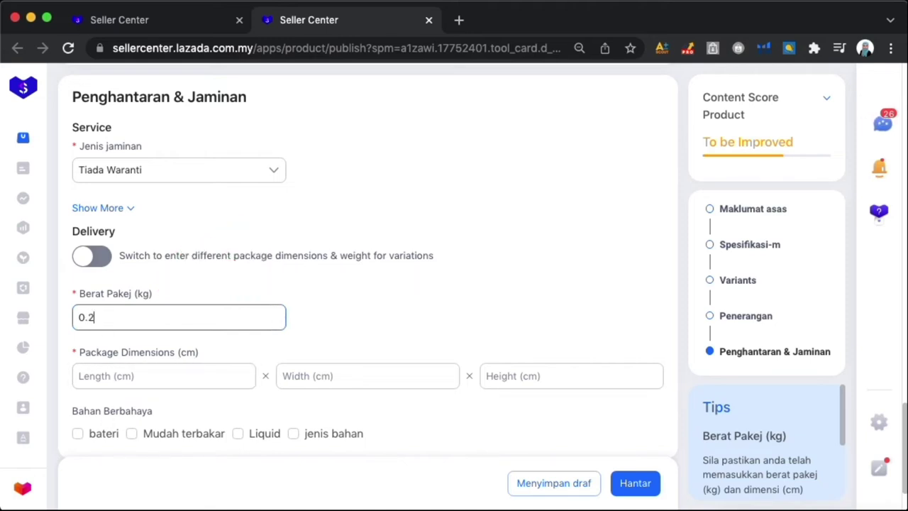
- Set the package dimensions to 9 × 3 × 25 cm and mark jenis bahan under Bahan Berbahaya
click(189, 385)
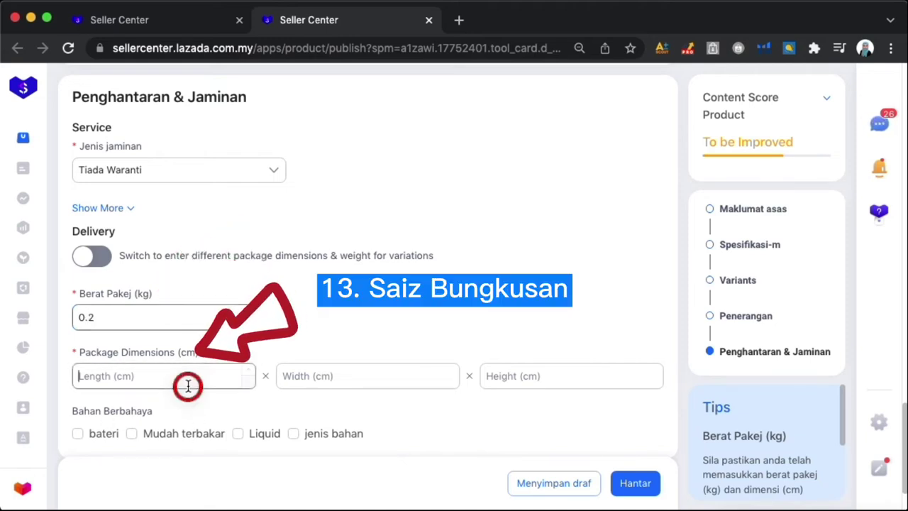
text(9)
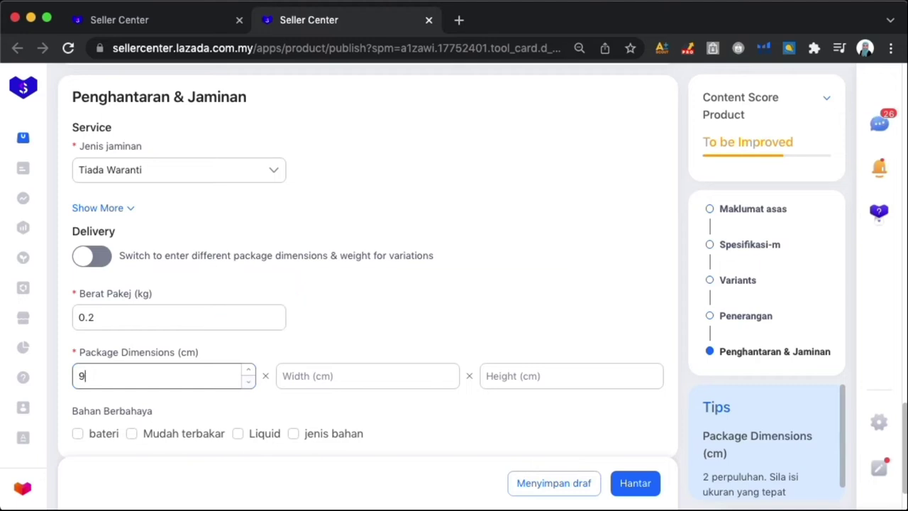
key(Tab)
text(3)
key(Tab)
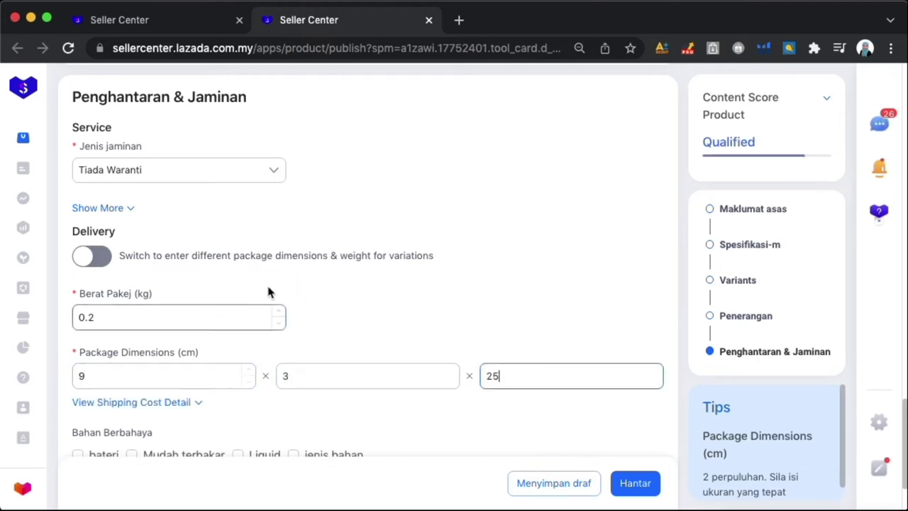
click(492, 343)
scroll(495, 348, down, 3)
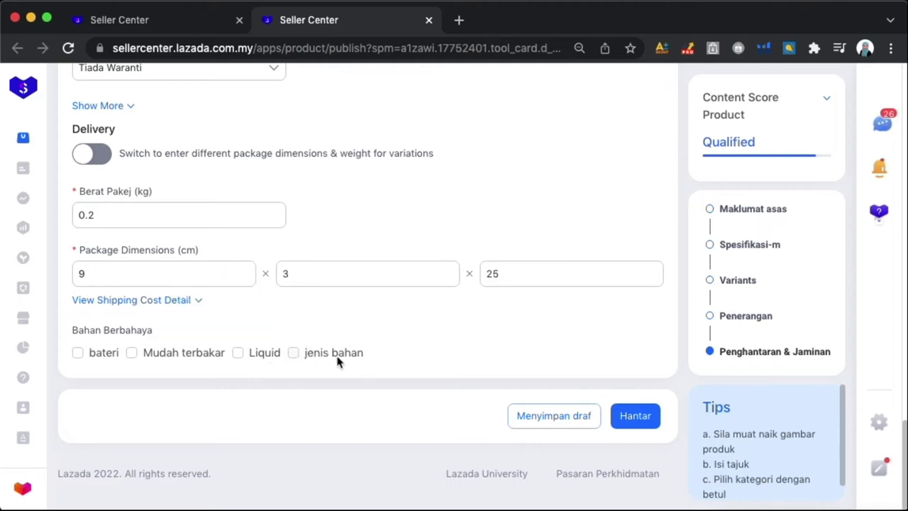
click(293, 354)
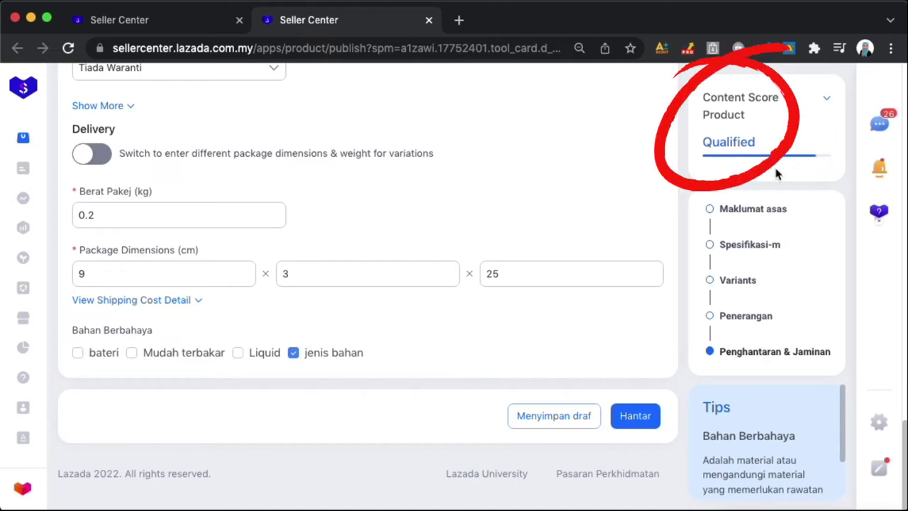
- Return to the editor of the applied long description and place the cursor in its text area for adding an image
scroll(342, 260, up, 10)
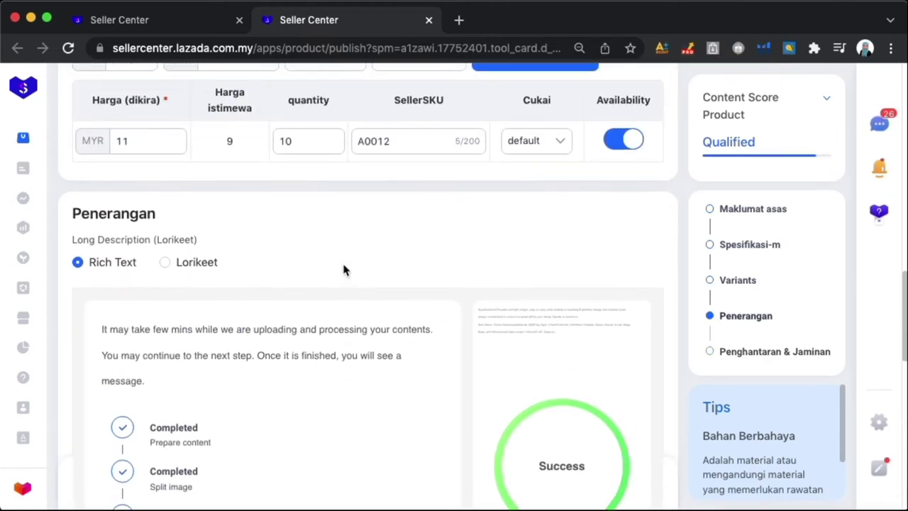
scroll(342, 260, down, 2)
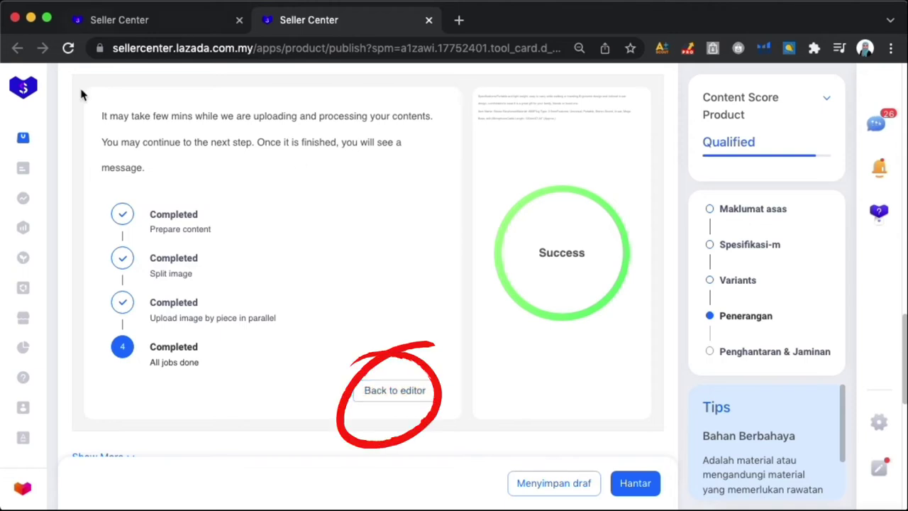
click(402, 390)
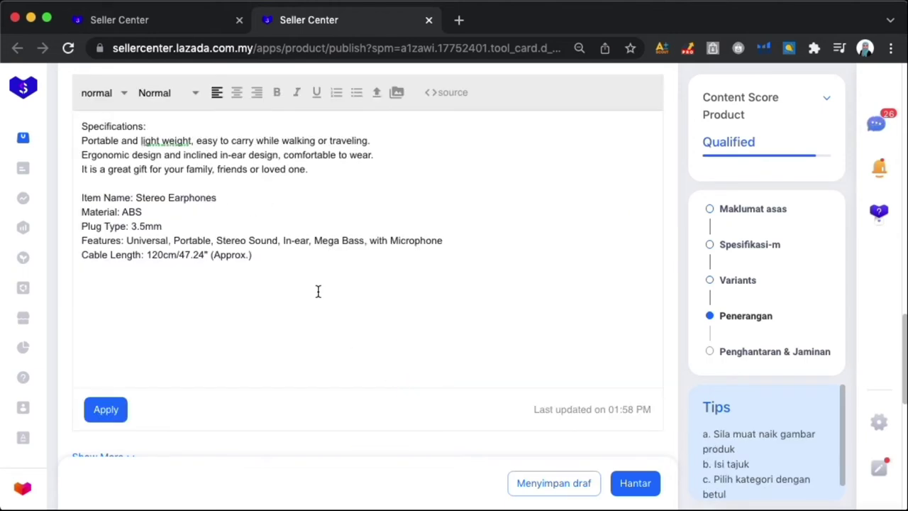
click(314, 267)
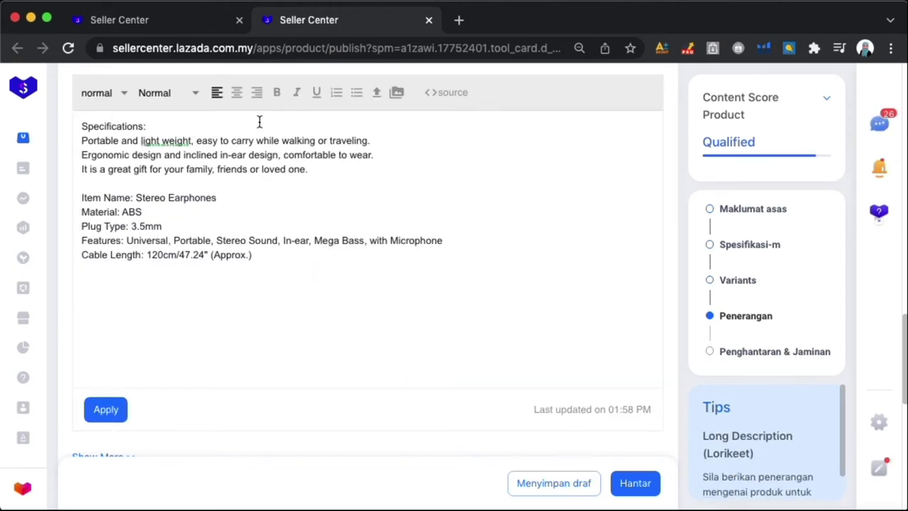
- Insert the JD525 earphone image showing the box beside the earphones from the Media Center into the long description
click(397, 92)
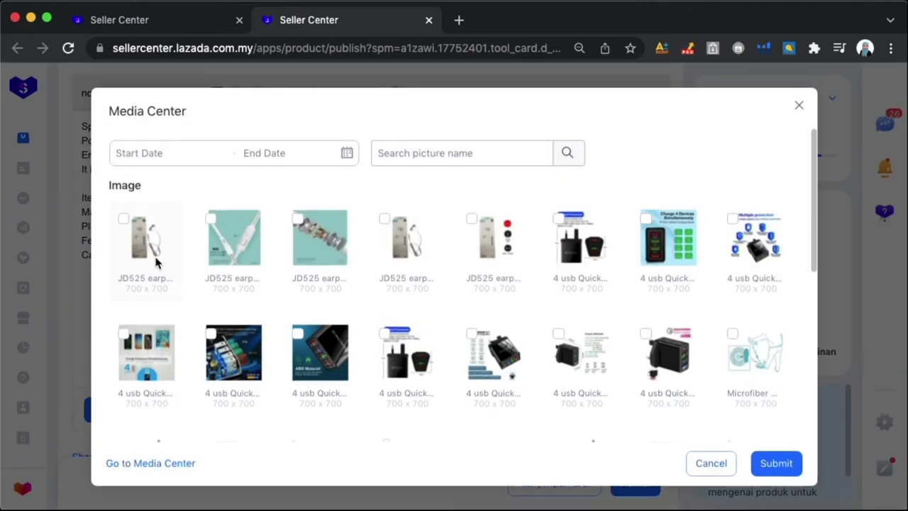
click(244, 259)
click(243, 259)
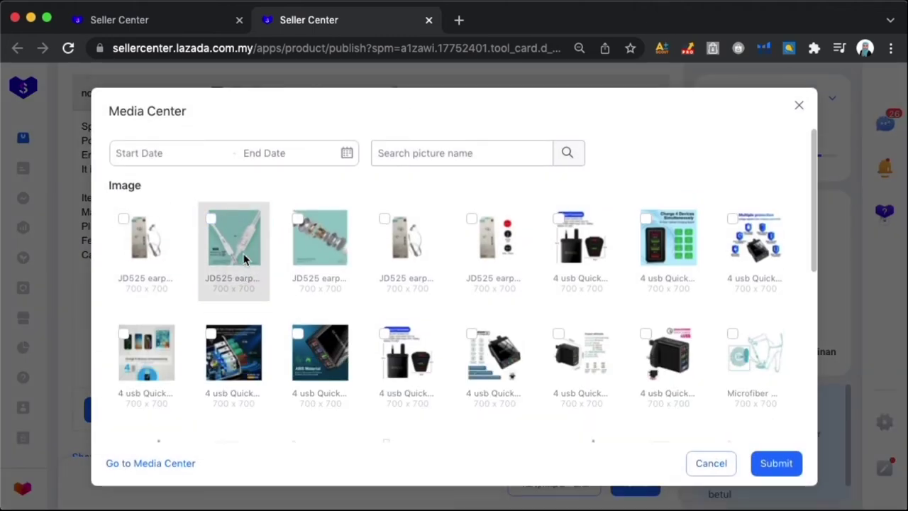
click(123, 255)
click(778, 487)
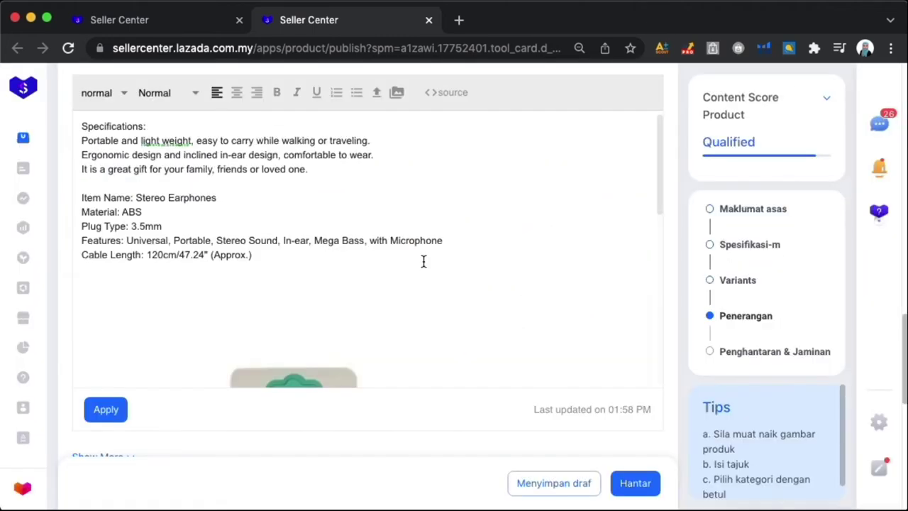
scroll(424, 262, down, 4)
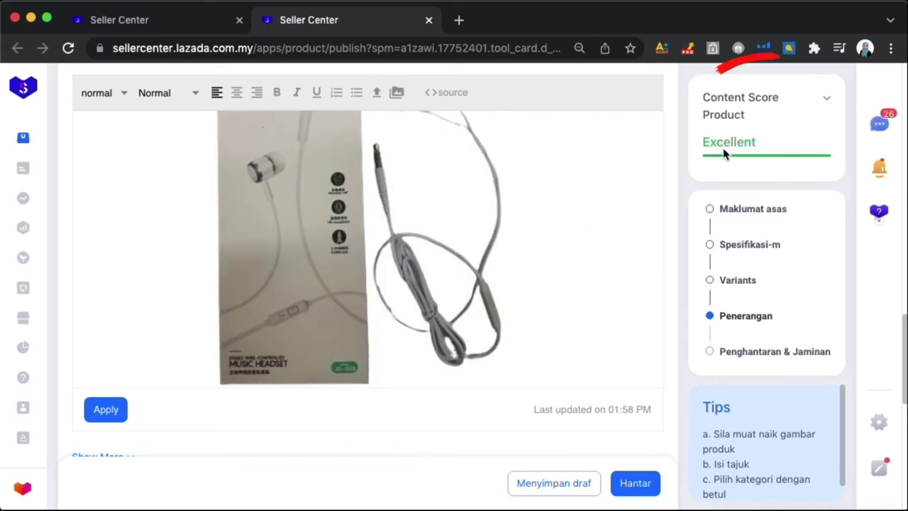
scroll(344, 369, up, 10)
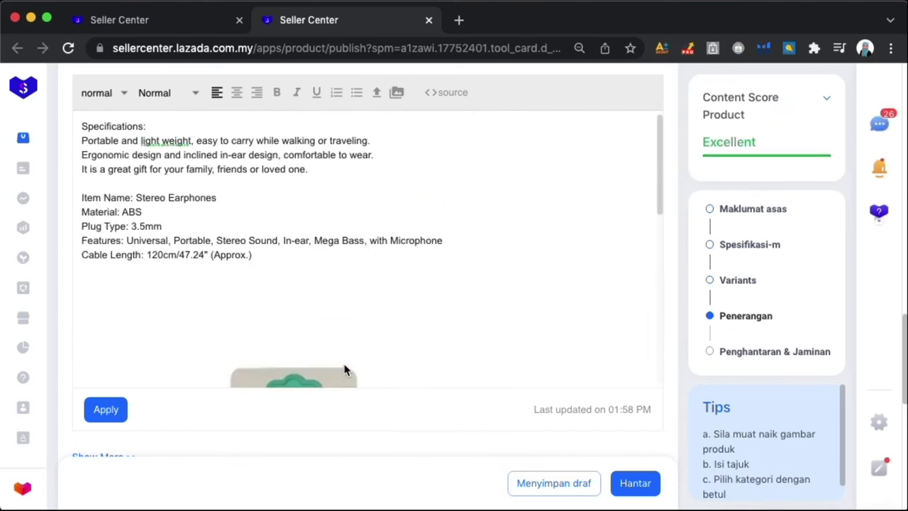
- Clear the headphone driver type, Impedansi, Bluetooth and Ciri Headphone attributes in the product specifications
scroll(344, 369, up, 5)
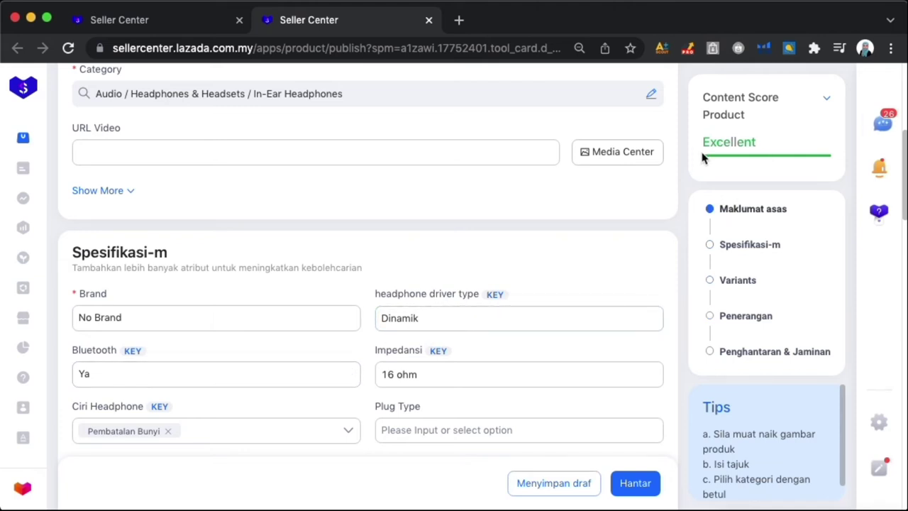
click(652, 318)
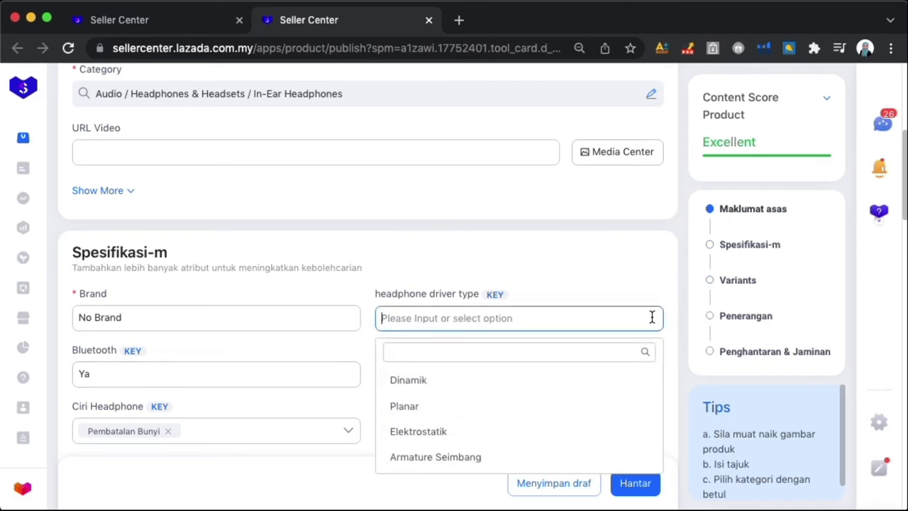
click(608, 263)
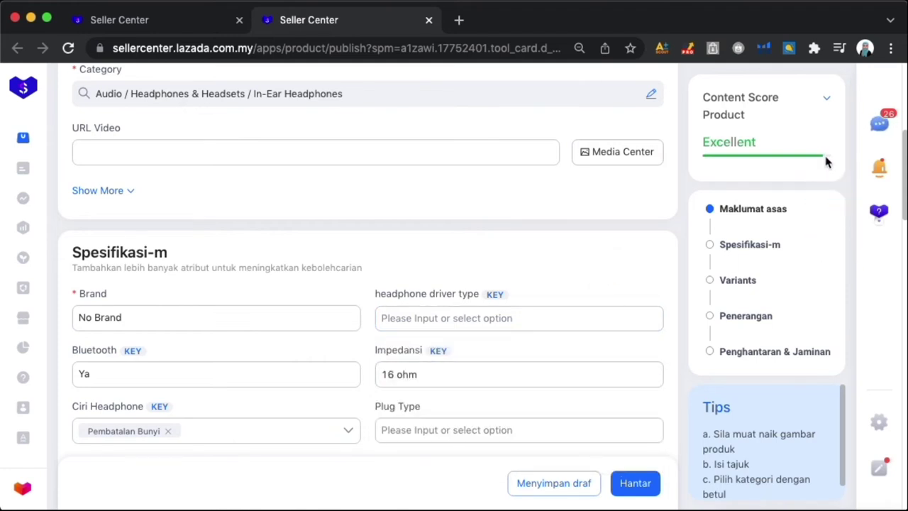
click(652, 374)
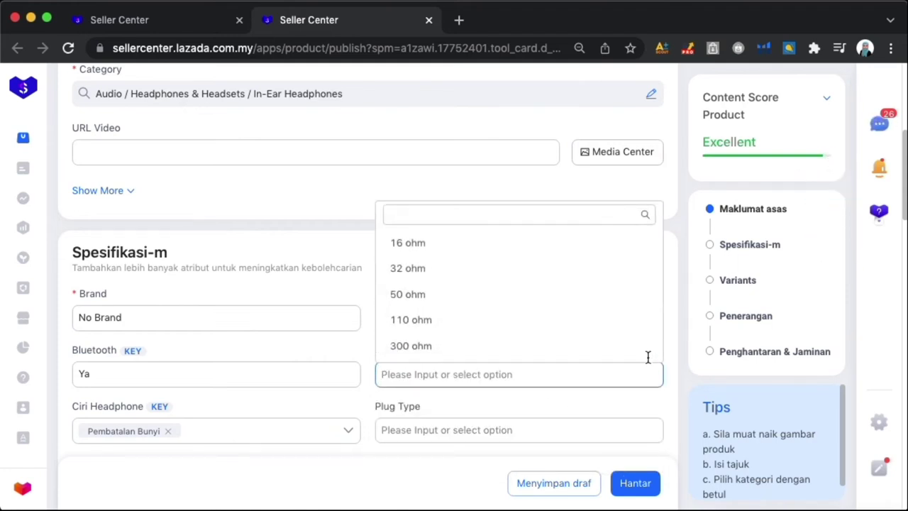
click(678, 309)
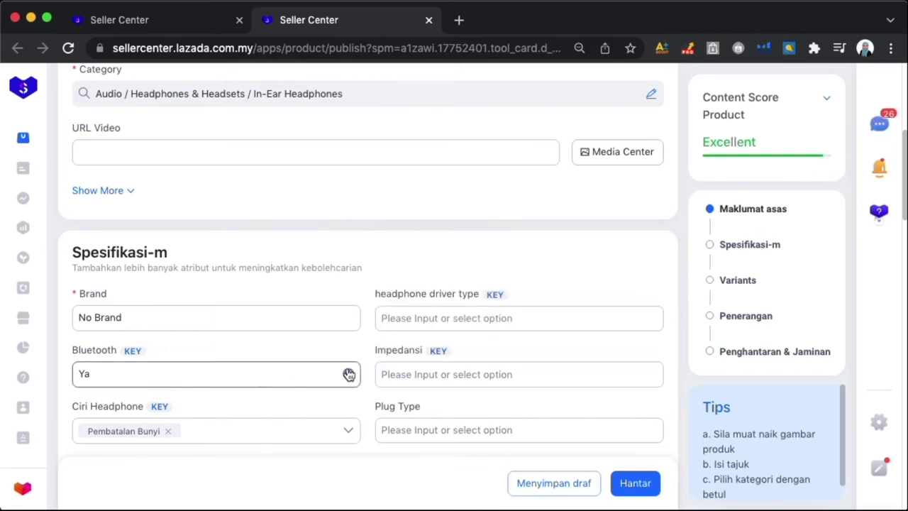
click(349, 432)
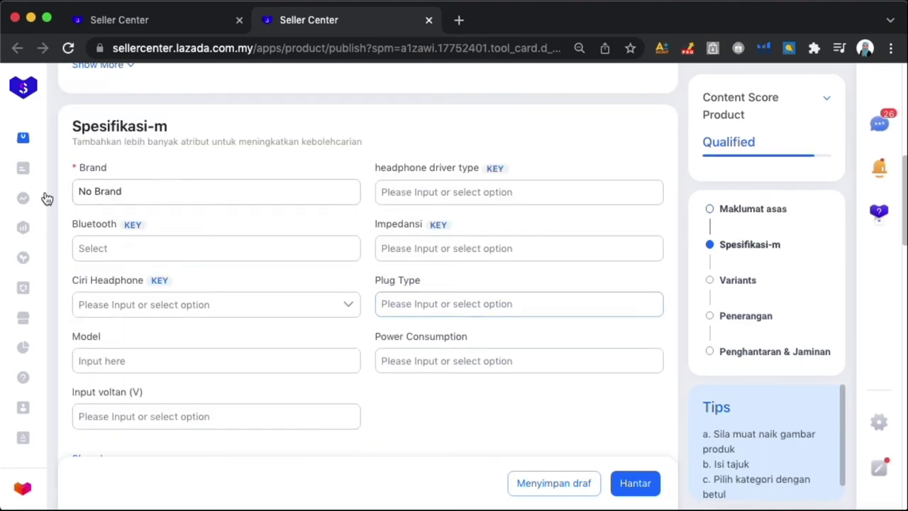
- Set the headphone driver type to Dinamik, Bluetooth to Ya and Impedansi to 32 ohm
click(460, 189)
click(420, 253)
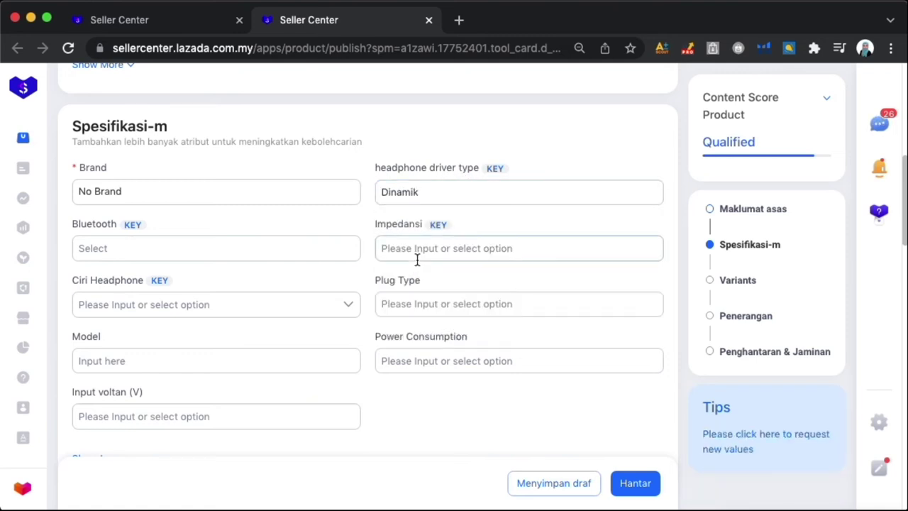
click(322, 241)
click(235, 287)
click(600, 250)
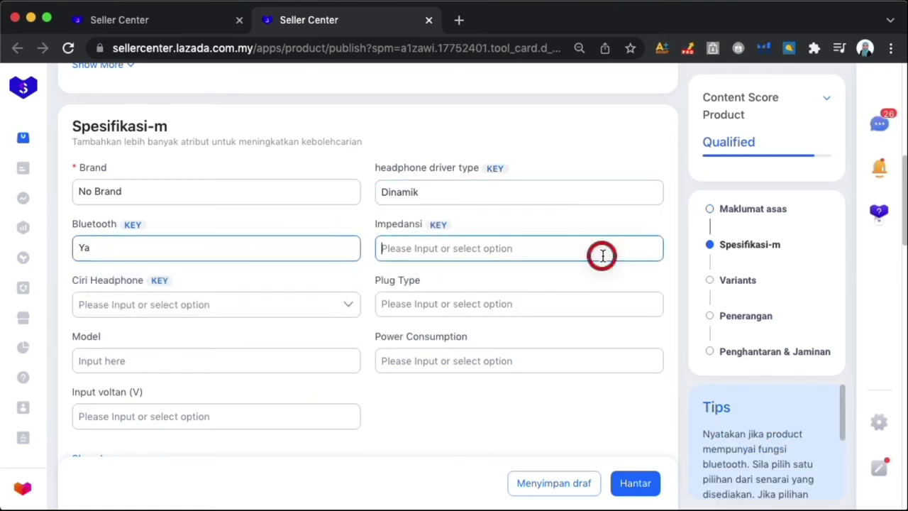
click(424, 337)
- Set Ciri Headphone to Pembatalan Bunyi and submit the product listing for publishing
click(123, 359)
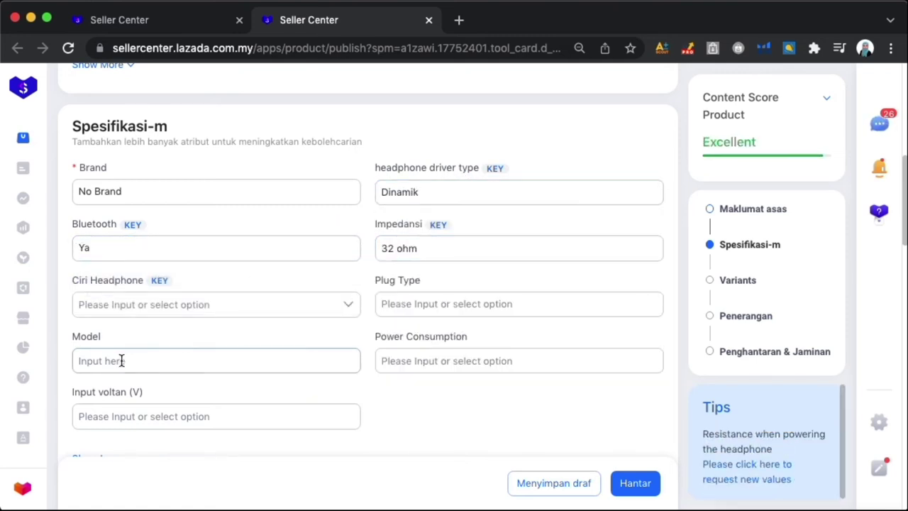
click(133, 314)
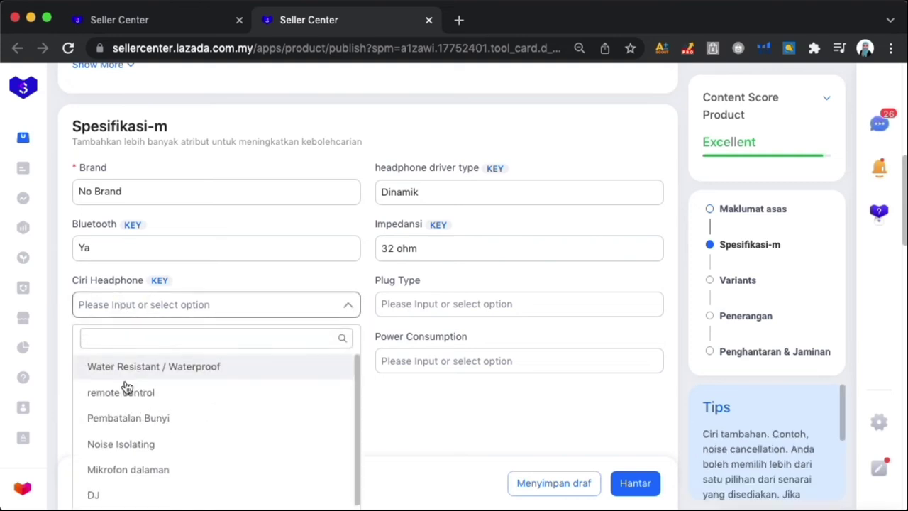
click(131, 419)
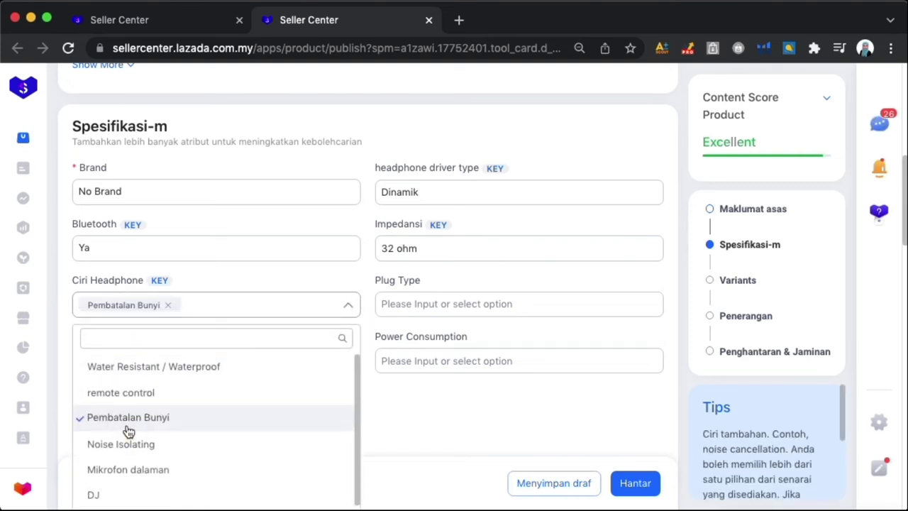
click(580, 424)
click(632, 483)
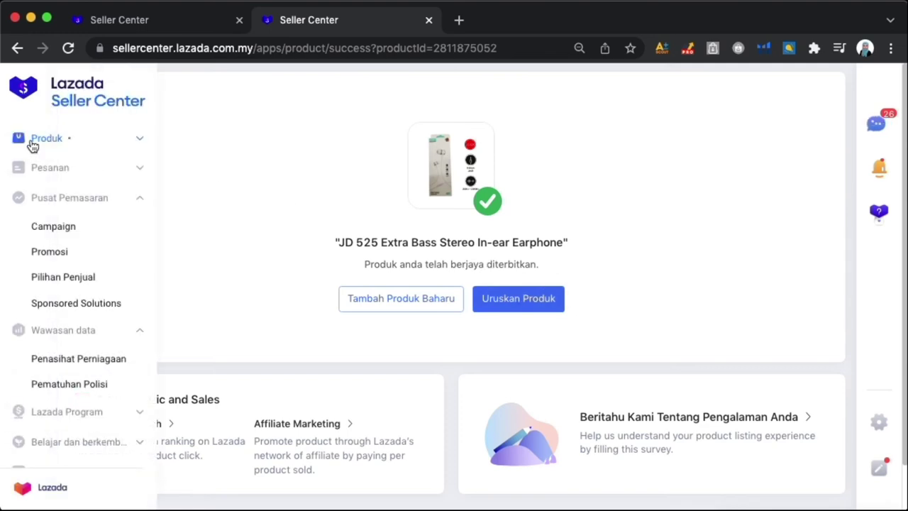
- Go to the Seller Center home page and open Urus Produk from its popular tools
click(32, 146)
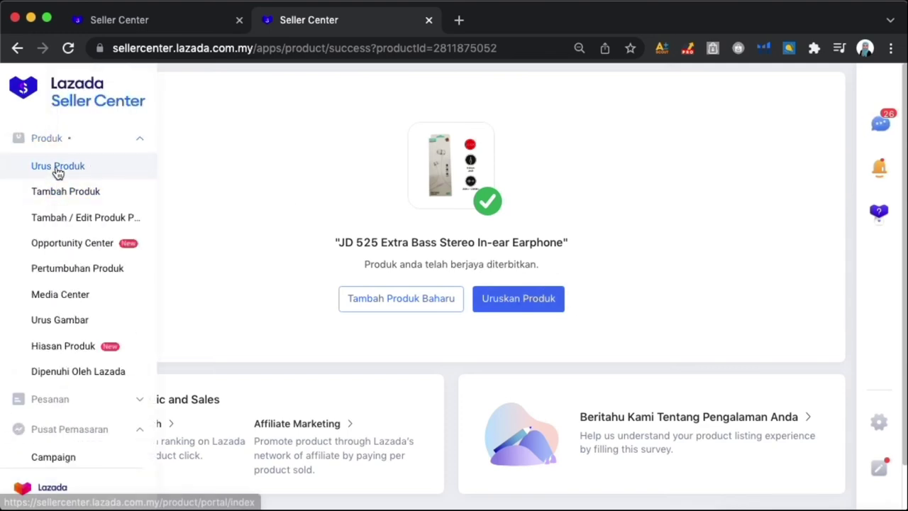
click(57, 105)
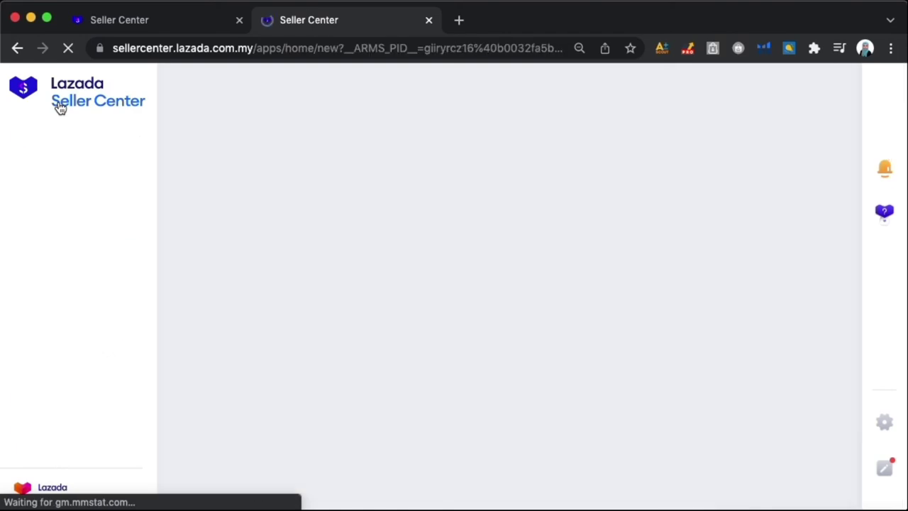
scroll(419, 216, down, 15)
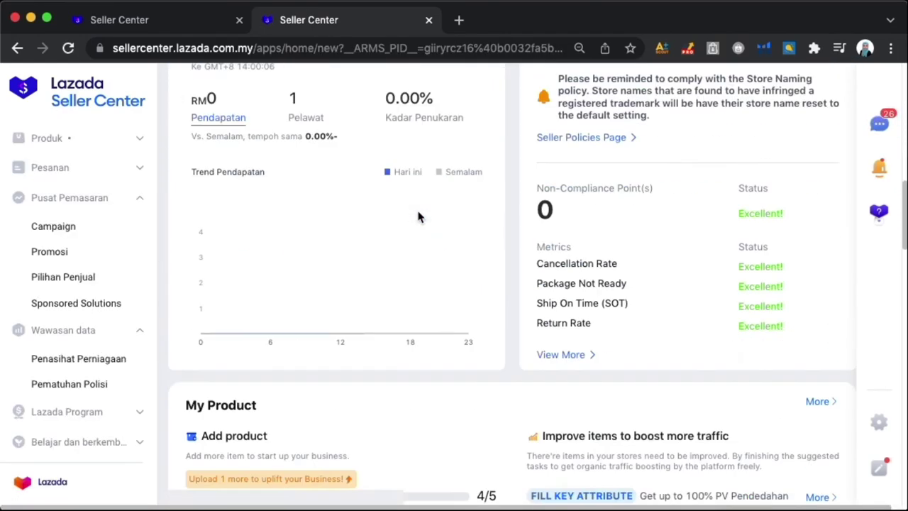
scroll(417, 216, down, 5)
scroll(417, 216, up, 5)
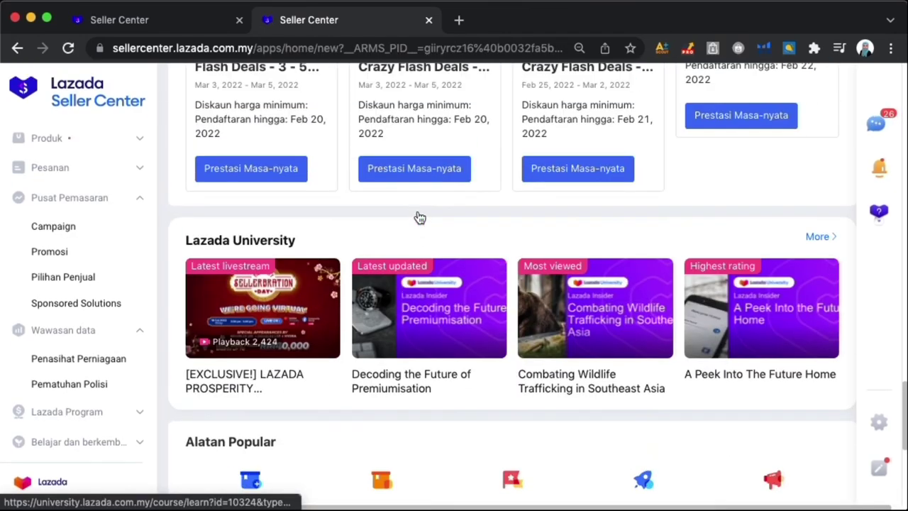
scroll(417, 217, down, 4)
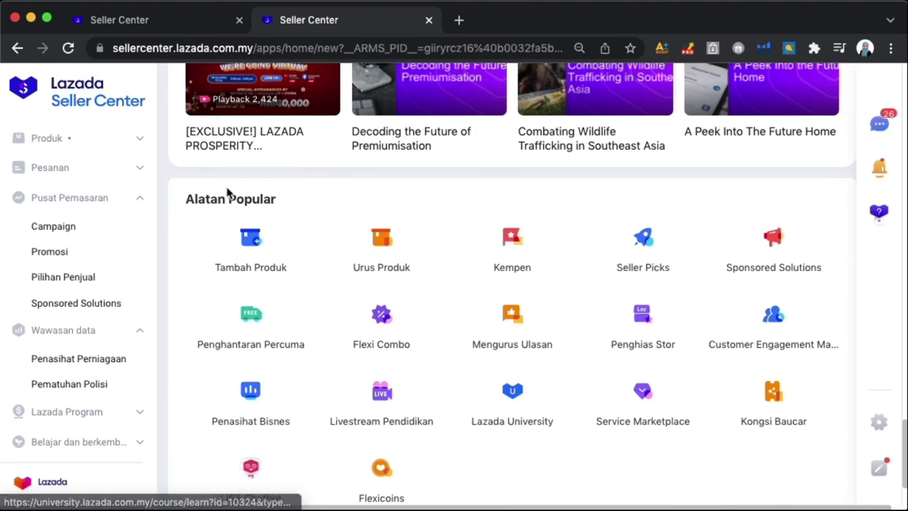
click(383, 259)
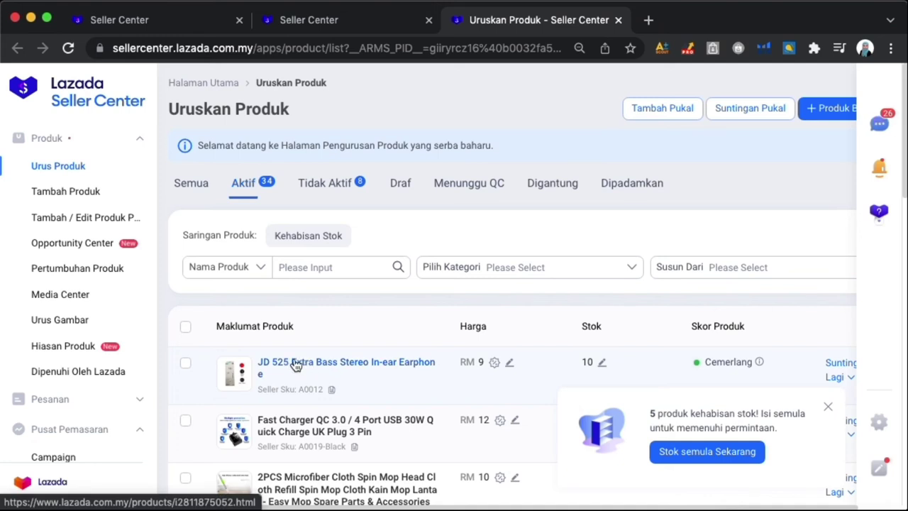
- Open the public page of the JD 525 Extra Bass Stereo In-ear Earphone, enlarge the view and examine its price and discount
click(295, 366)
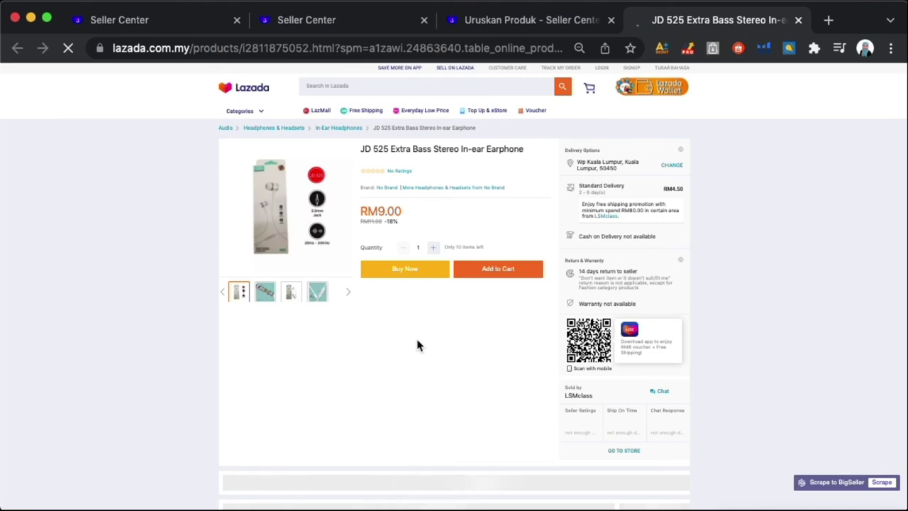
key(super+plus)
key(super+plus)
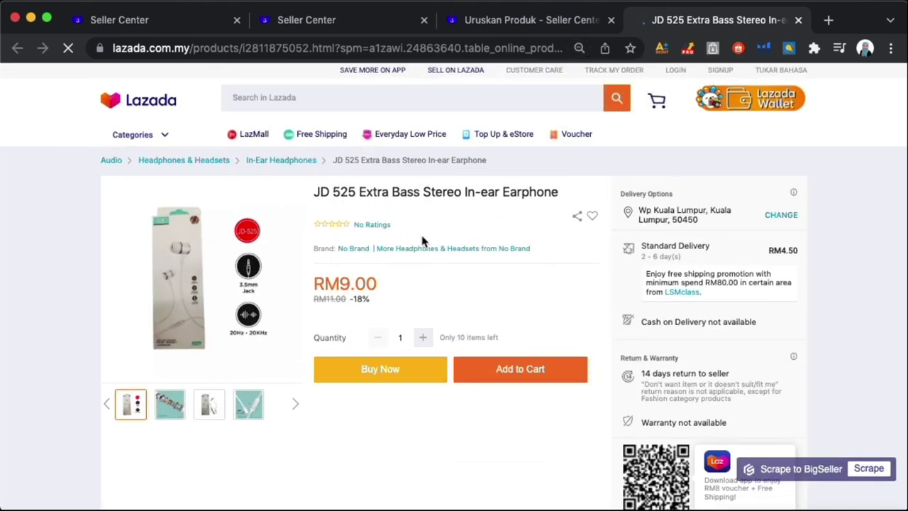
drag(348, 304, 313, 295)
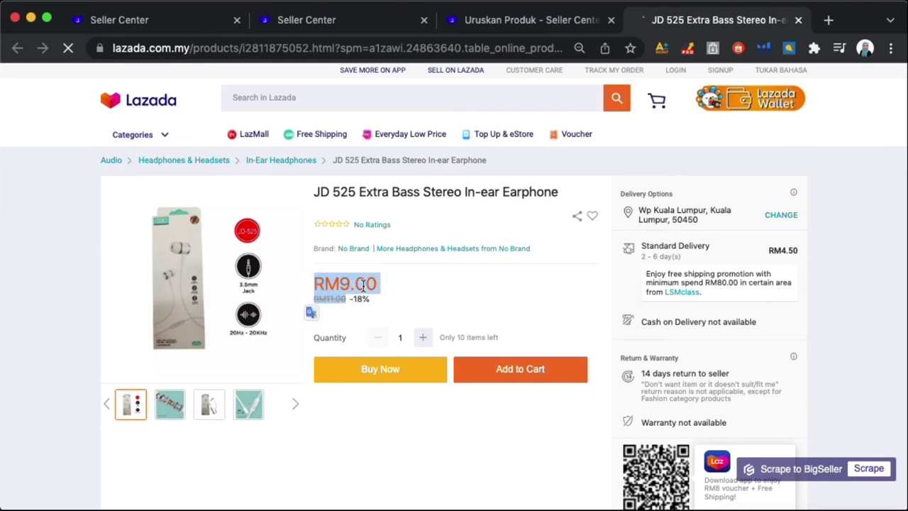
click(454, 290)
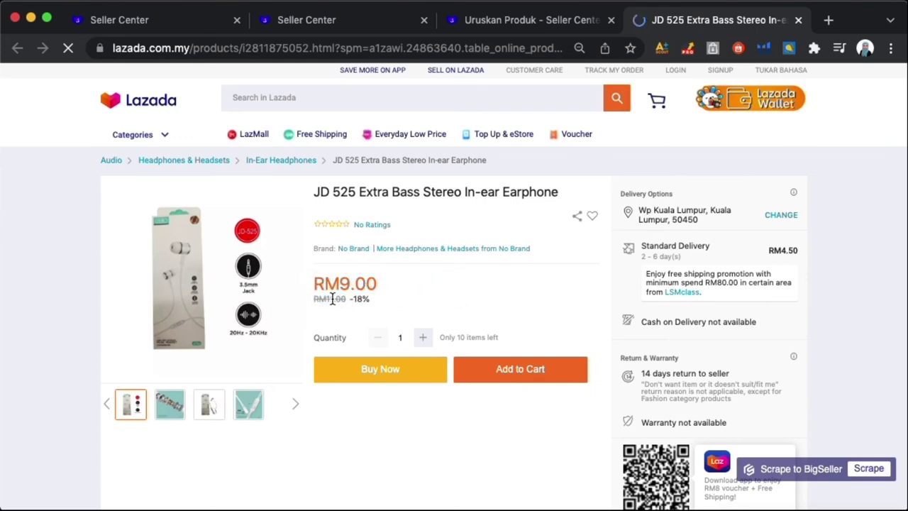
drag(393, 286, 317, 282)
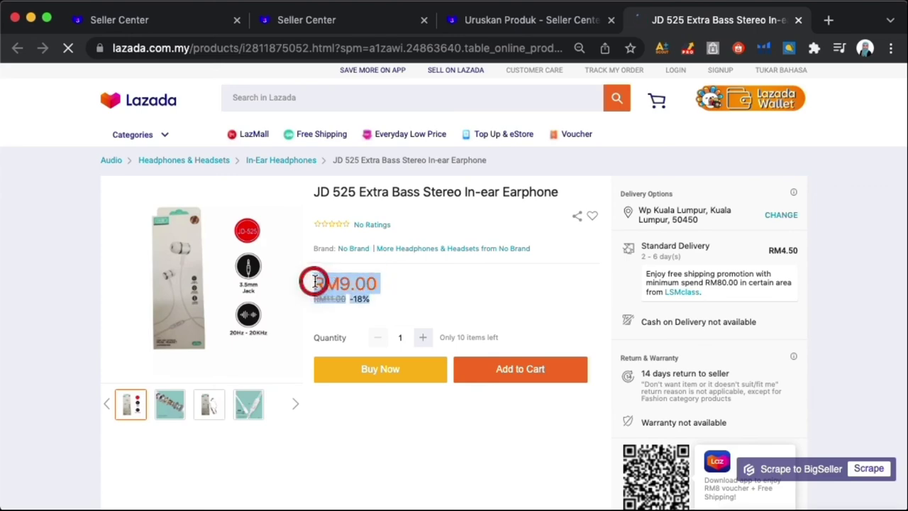
click(395, 301)
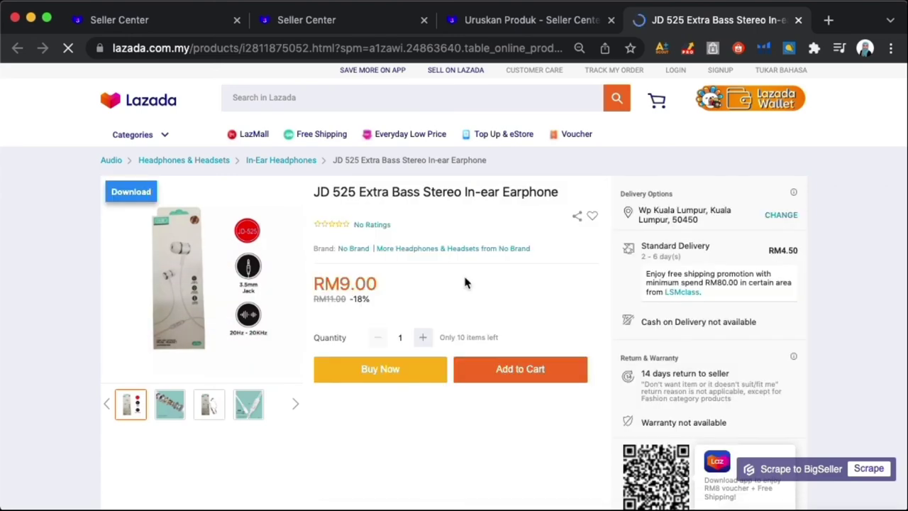
- Review the product details text and images on the earphone's public page
scroll(464, 282, down, 8)
scroll(464, 281, up, 1)
scroll(465, 283, up, 1)
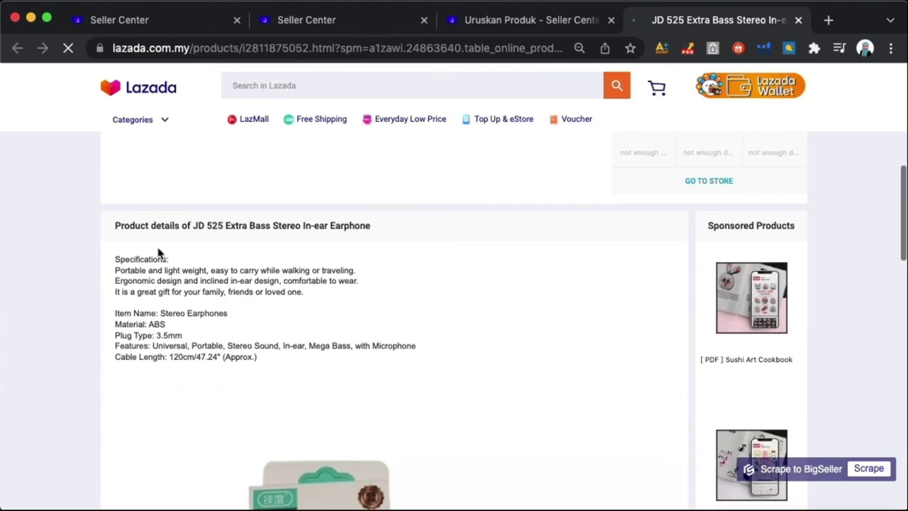
scroll(226, 304, down, 5)
scroll(226, 304, up, 6)
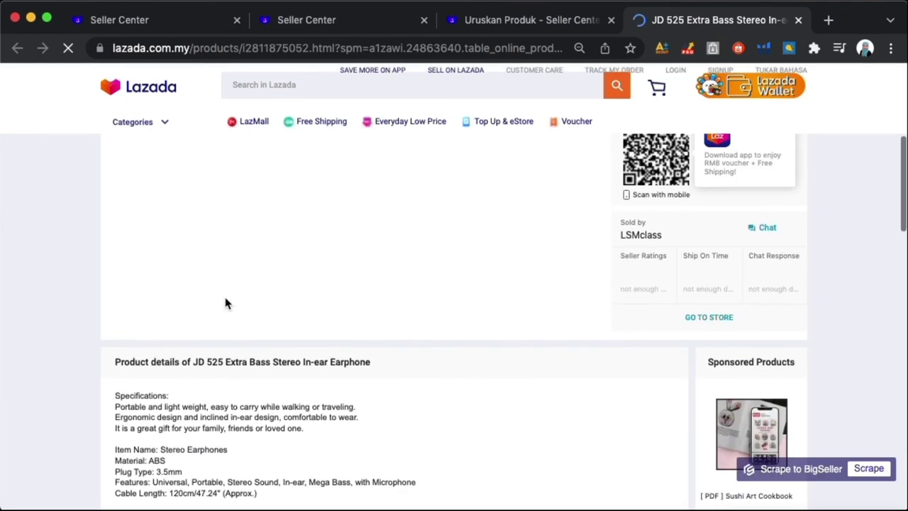
scroll(226, 304, down, 3)
scroll(225, 302, up, 10)
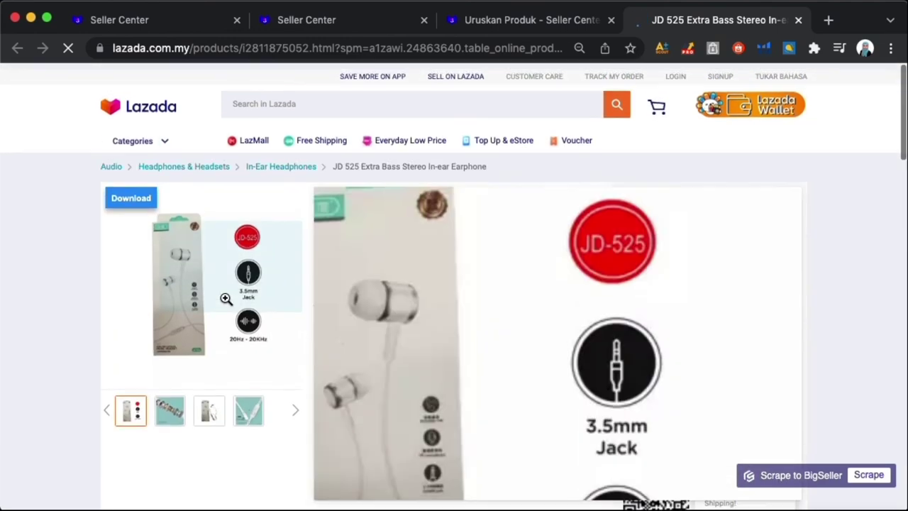
- From the product list, open the JD 525 earphone for editing, review its listing form and return to the list
click(516, 24)
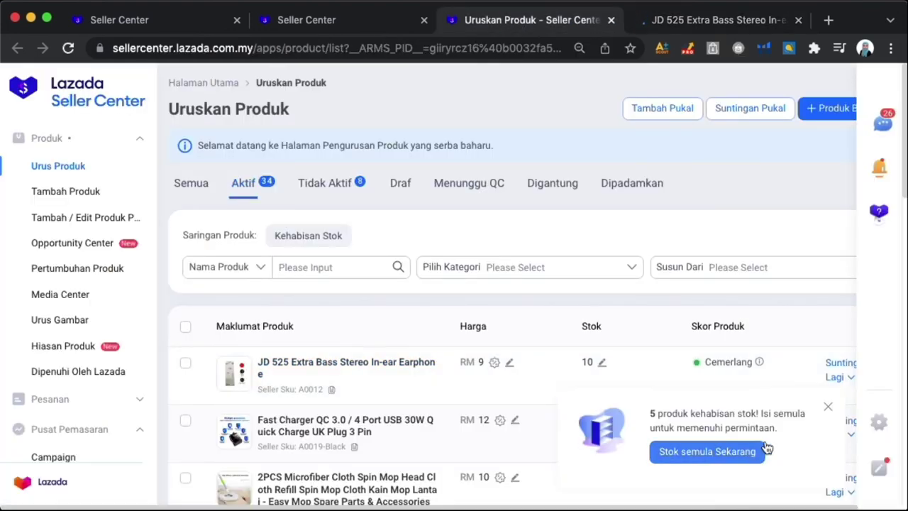
click(828, 406)
scroll(765, 396, right, 2)
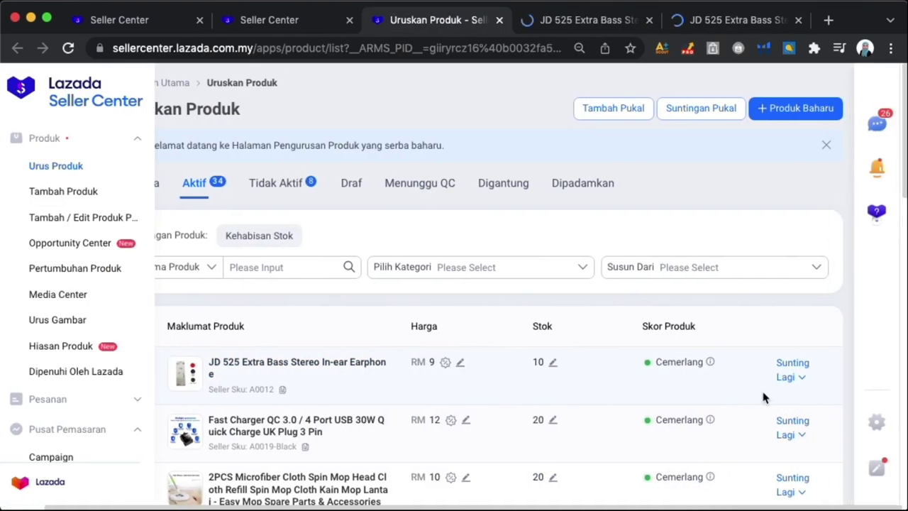
click(795, 364)
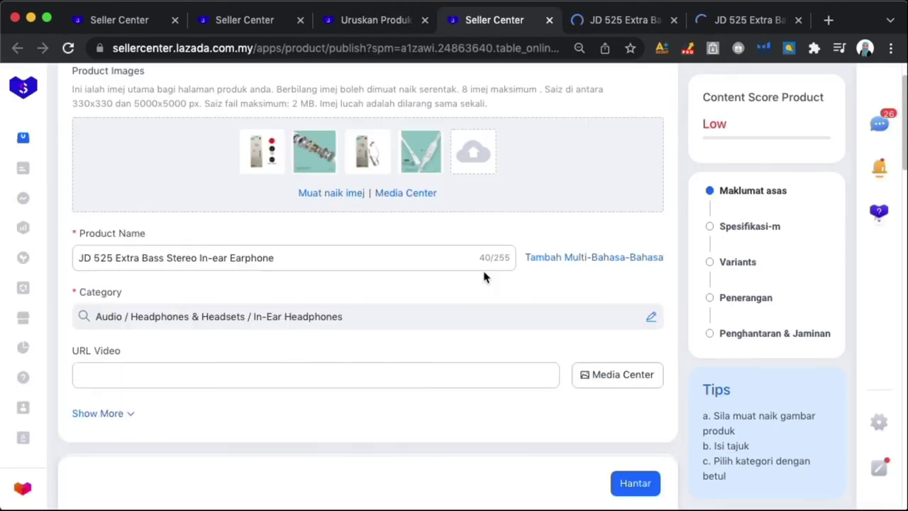
scroll(485, 276, down, 12)
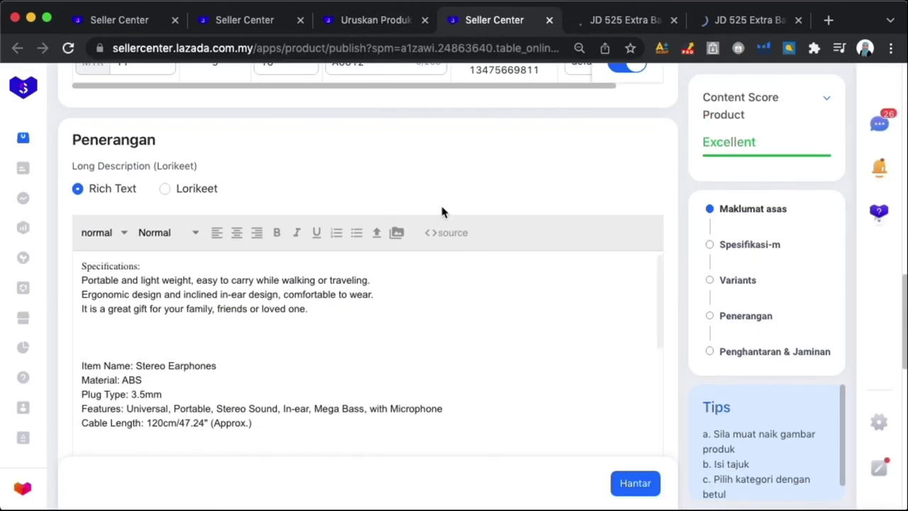
click(373, 29)
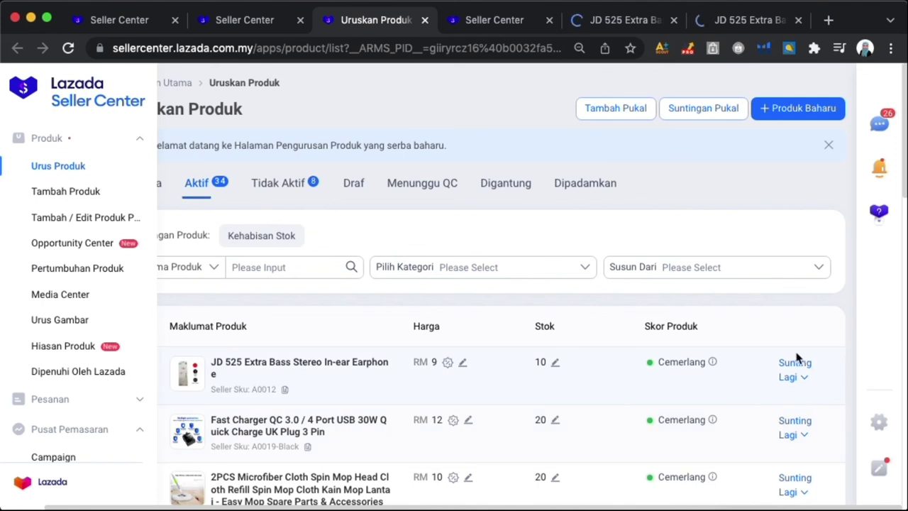